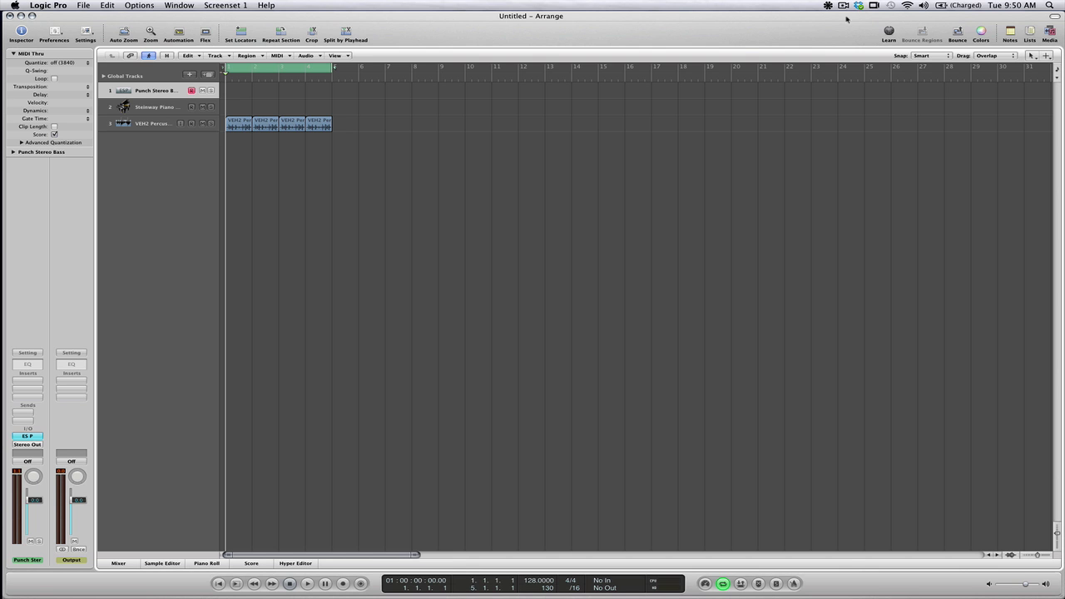
- Open the Environment's Mixer layer, add an Arpeggiator object and place it below the channel strips
{"action": "key", "text": "2"}
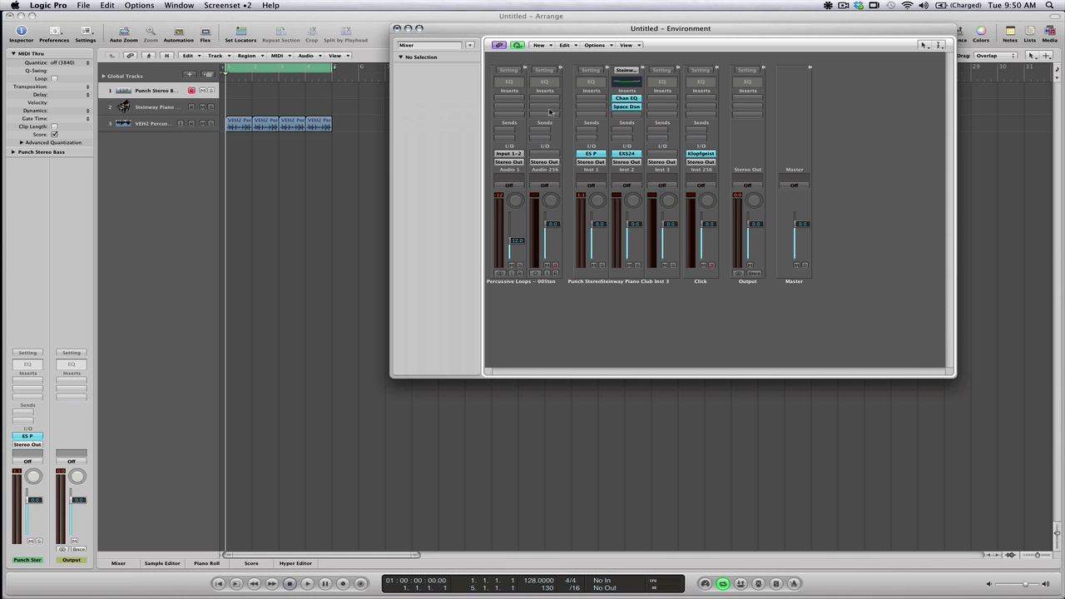
{"action": "left_click", "coordinate": [533, 45]}
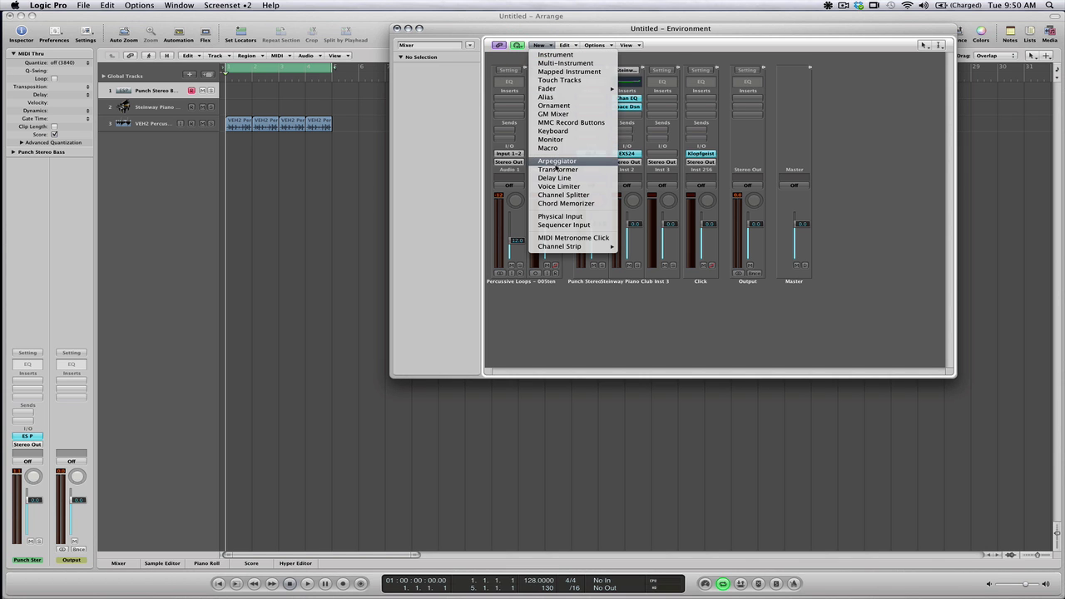
{"action": "left_click", "coordinate": [553, 166]}
{"action": "left_click_drag", "start_coordinate": [848, 105], "coordinate": [607, 328]}
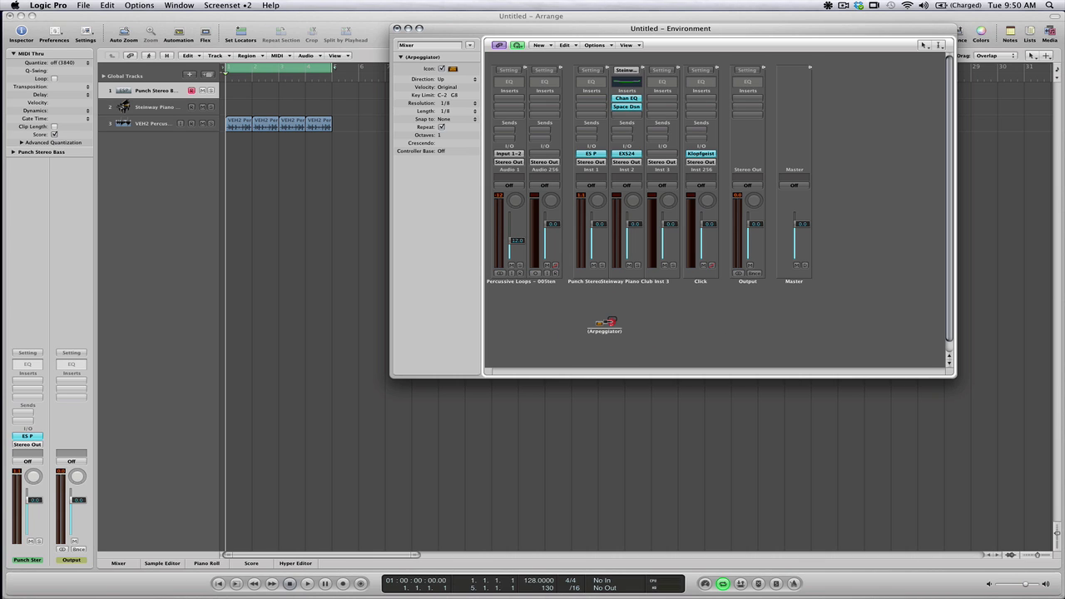
- Cable the Arpeggiator's outputs to the Punch Stereo Bass and Steinway Piano Club channel strips
{"action": "left_click_drag", "start_coordinate": [610, 314], "coordinate": [598, 273]}
{"action": "left_click", "coordinate": [610, 329]}
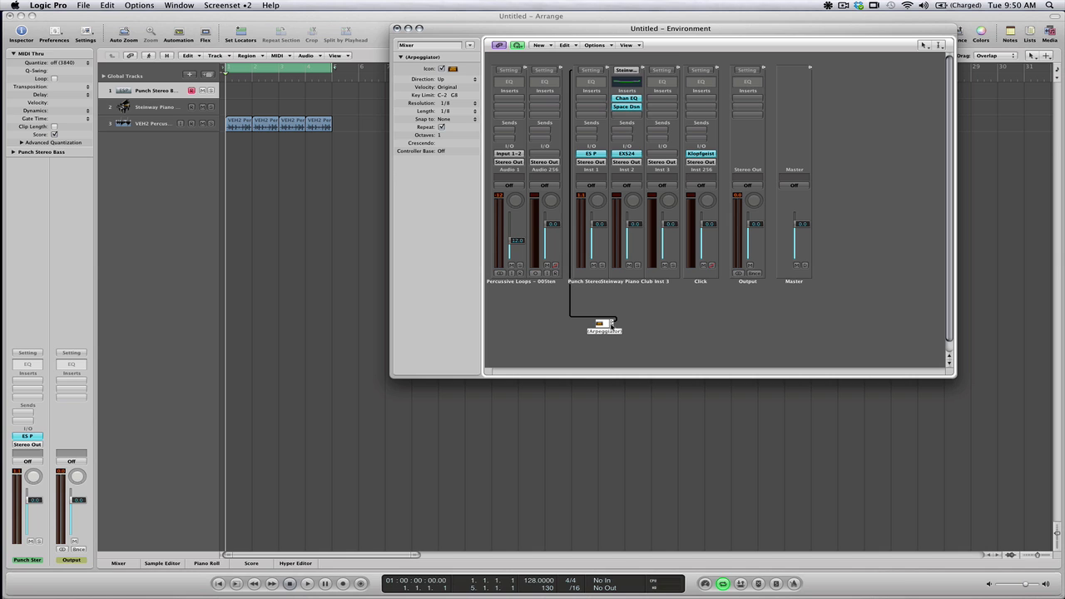
{"action": "left_click_drag", "start_coordinate": [612, 323], "coordinate": [628, 272]}
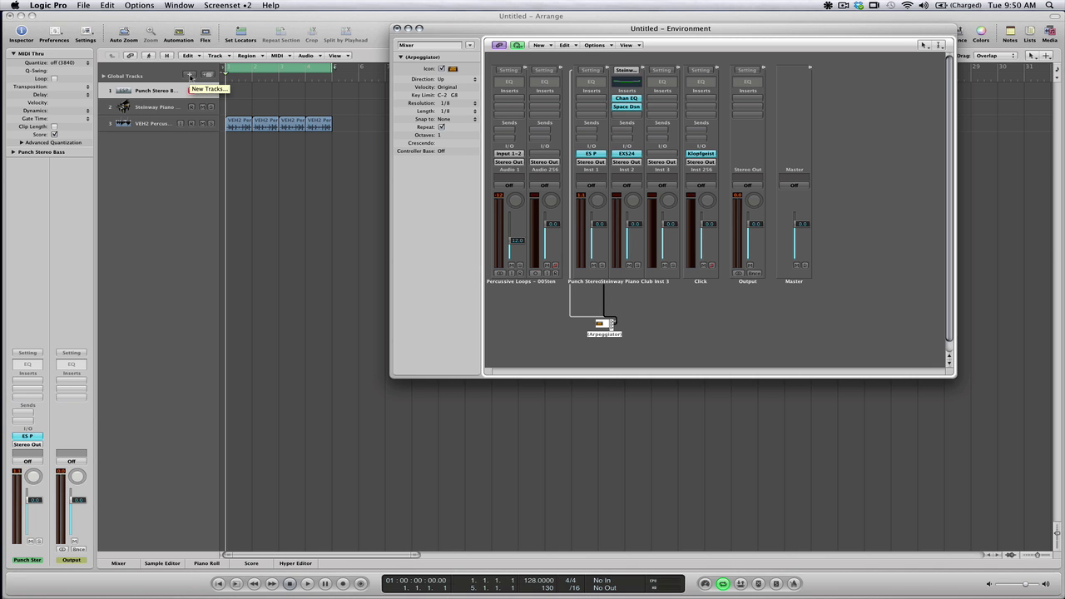
- Create one new software instrument track and reassign it to the Mixer layer's Arpeggiator
{"action": "left_click", "coordinate": [189, 76]}
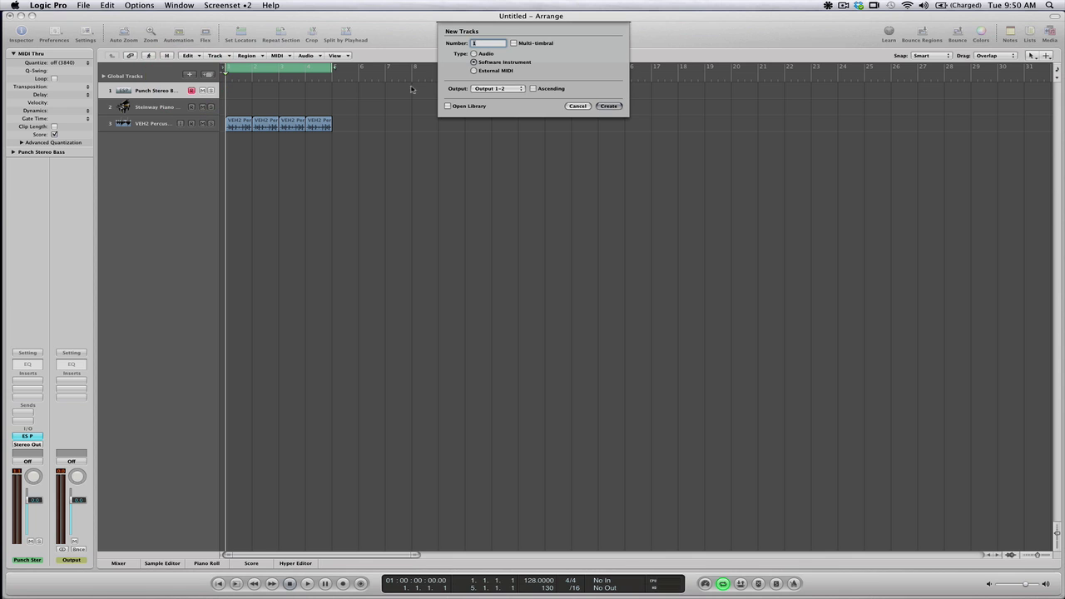
{"action": "left_click", "coordinate": [616, 108]}
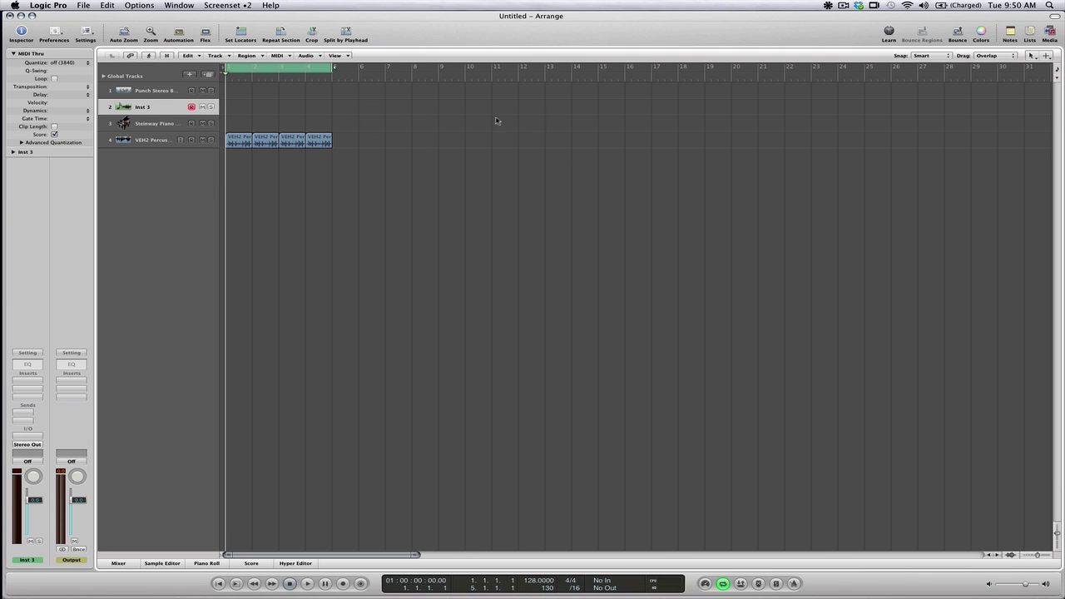
{"action": "right_click", "coordinate": [155, 107]}
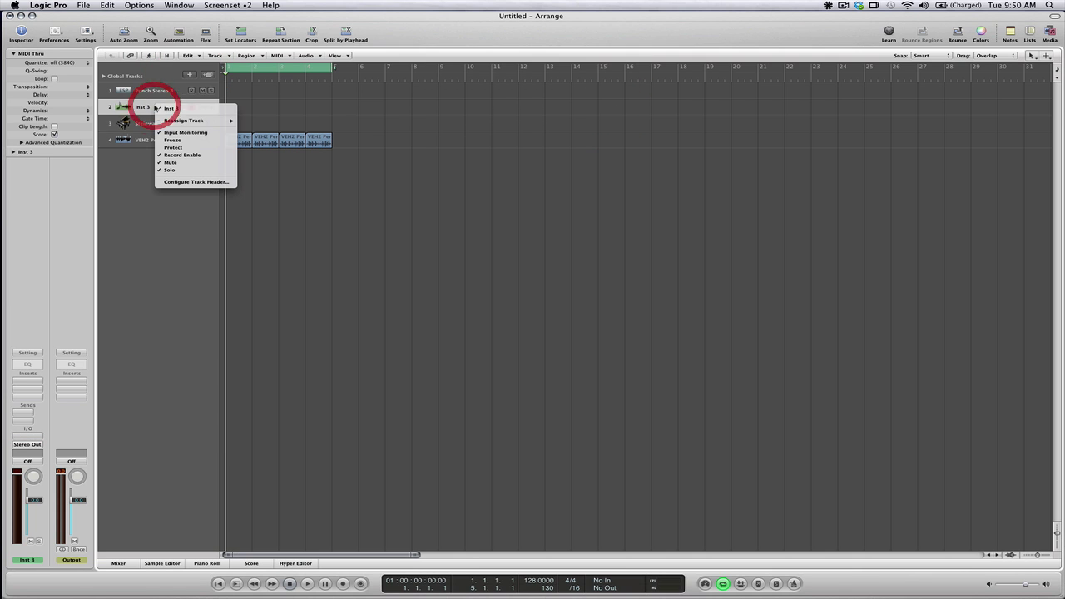
{"action": "mouse_move", "coordinate": [189, 121]}
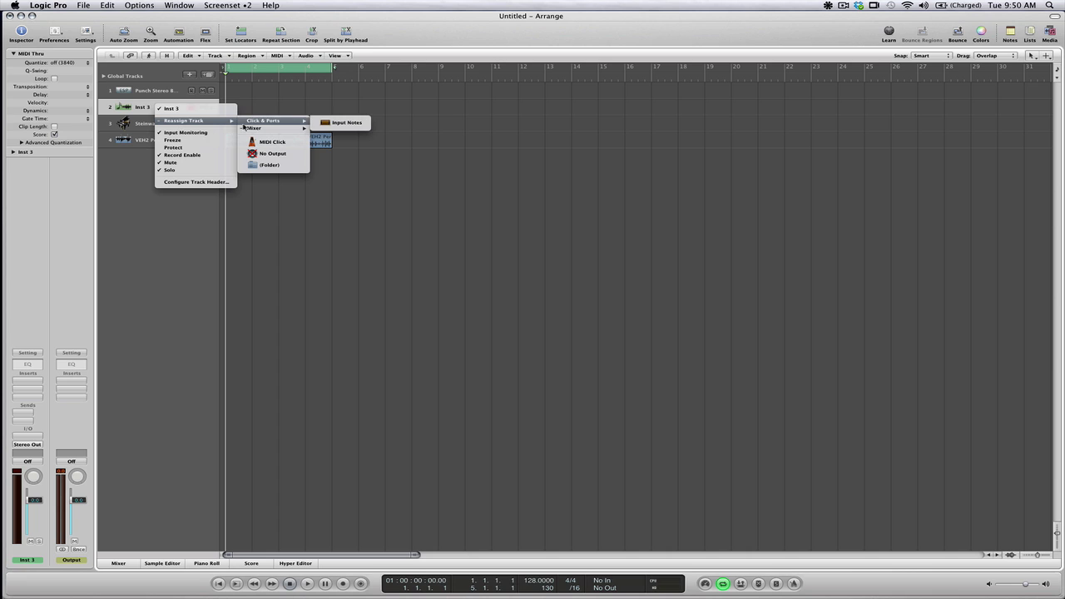
{"action": "mouse_move", "coordinate": [291, 128]}
{"action": "left_click", "coordinate": [359, 131]}
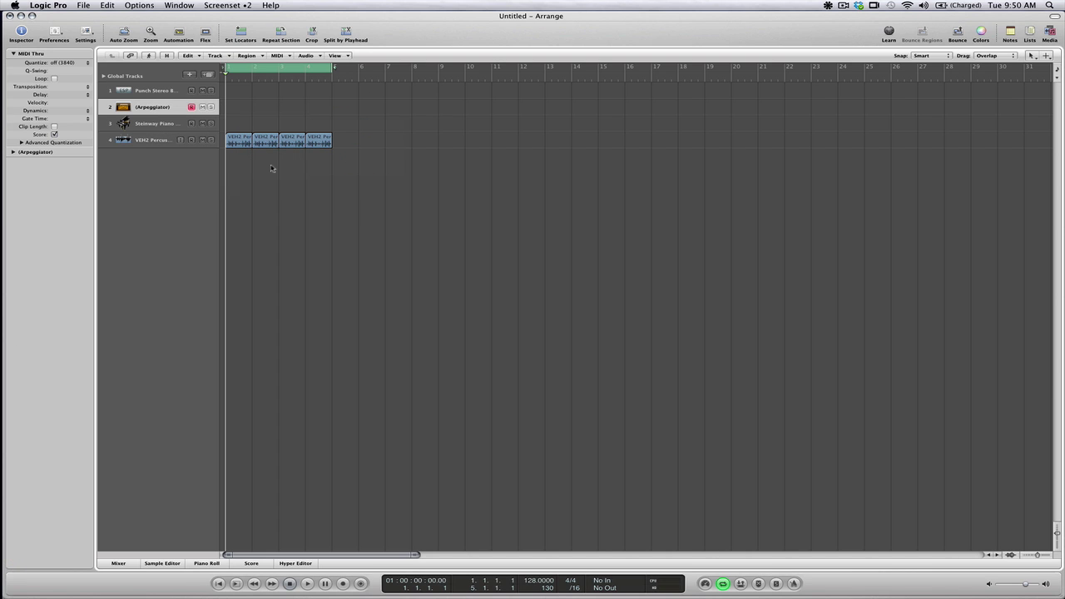
- Play the cycled percussion loop and record a MIDI part onto the Arpeggiator track
{"action": "key", "text": "space"}
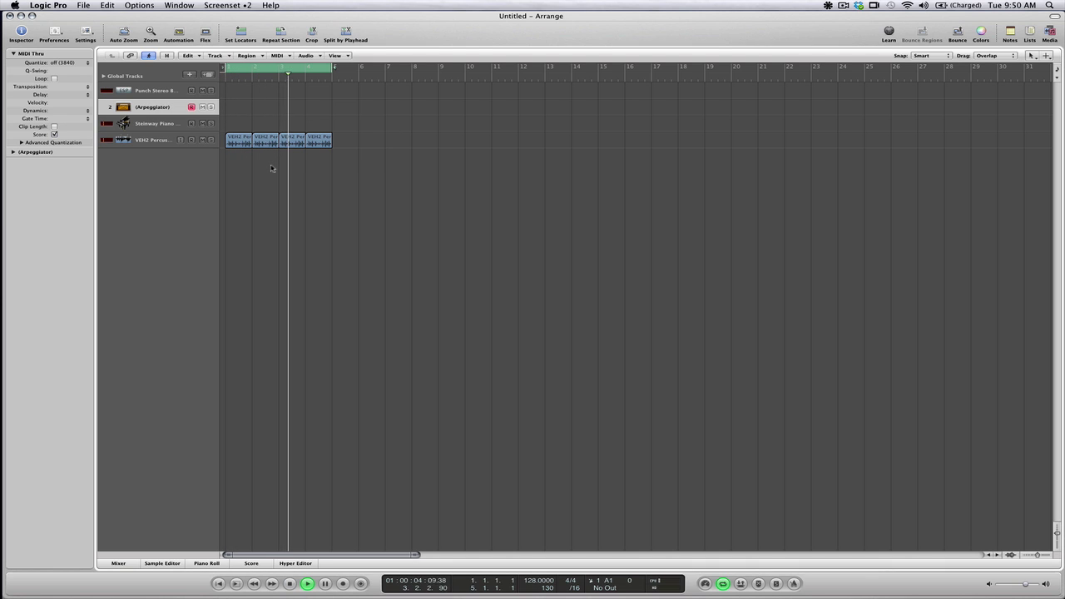
{"action": "key", "text": "r"}
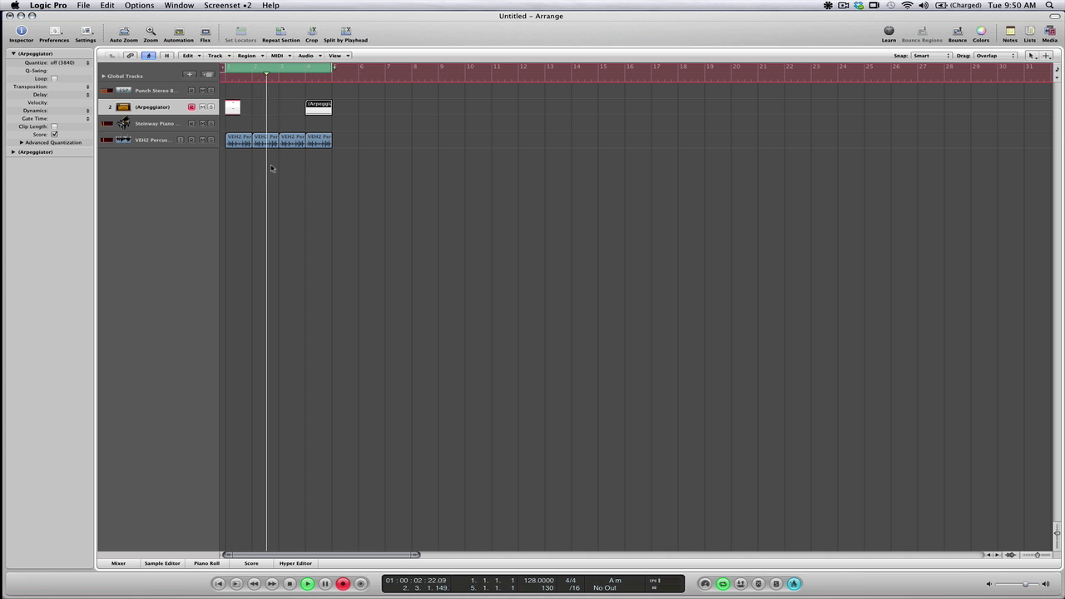
{"action": "key", "text": "space"}
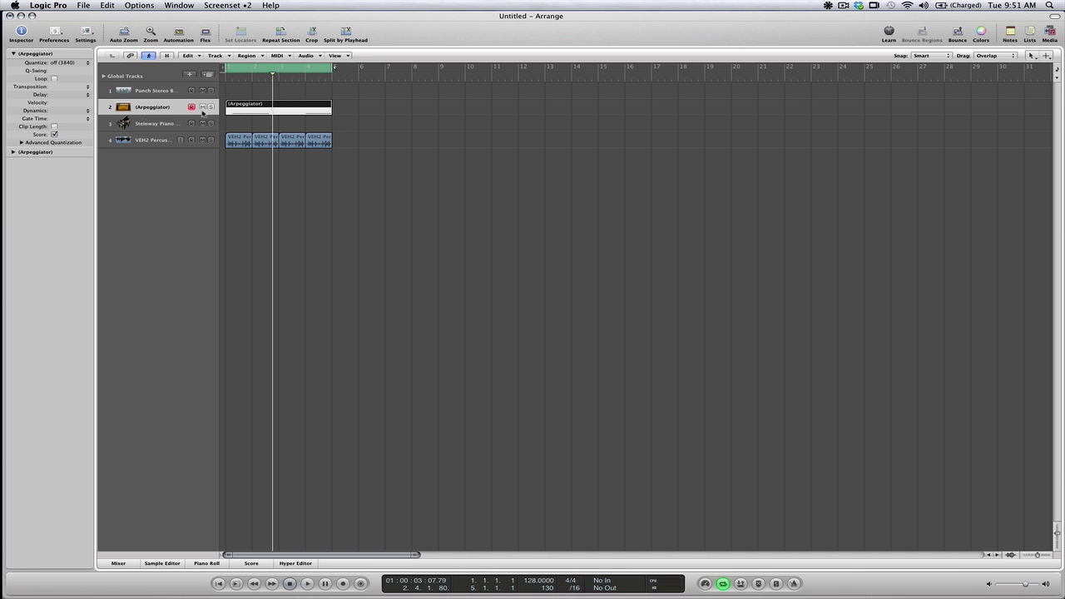
- Delete the Arpeggiator object from the Mixer layer despite its track assignment, and remove its leftover track with the recorded region
{"action": "double_click", "coordinate": [254, 104]}
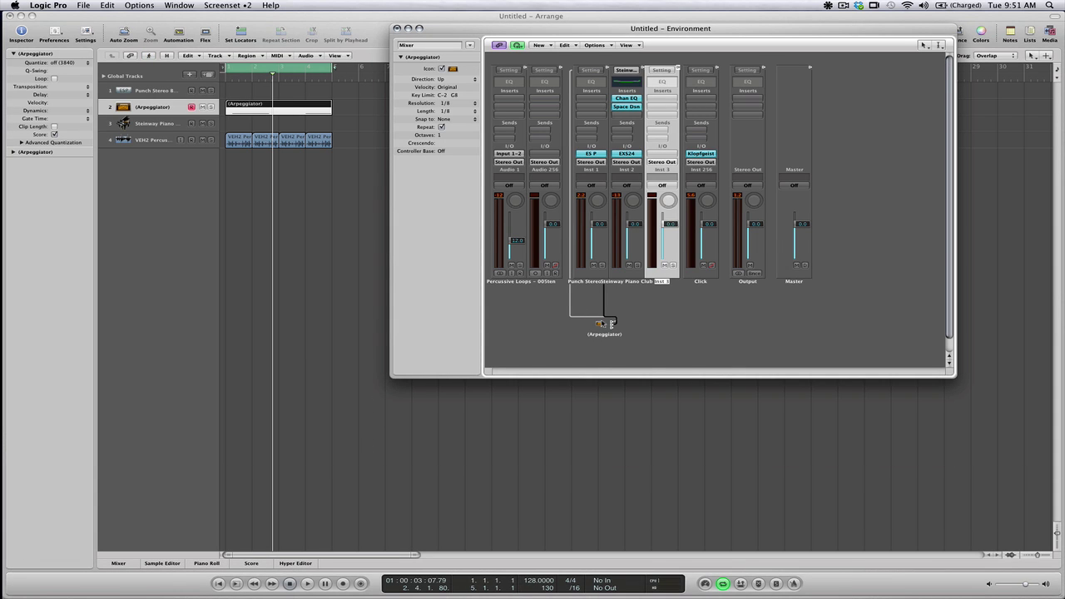
{"action": "right_click", "coordinate": [599, 321]}
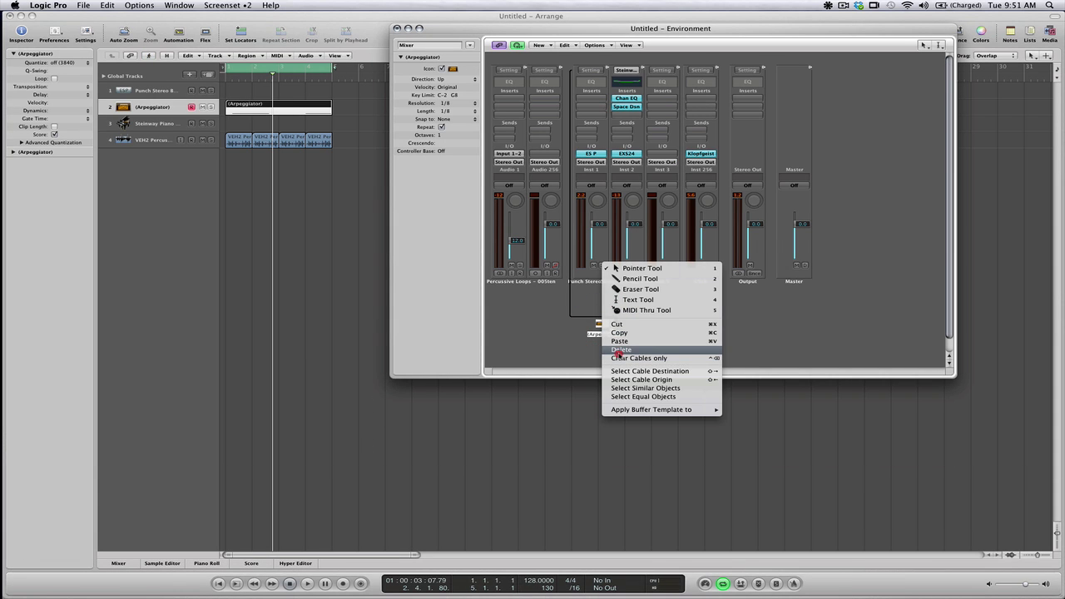
{"action": "left_click", "coordinate": [621, 350]}
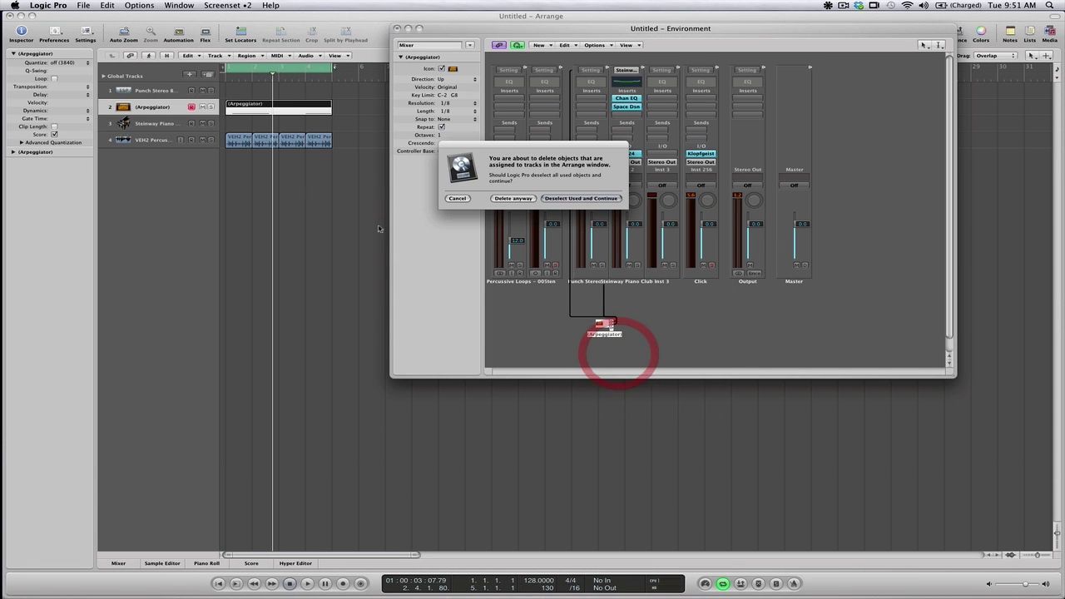
{"action": "left_click", "coordinate": [513, 198]}
{"action": "key", "text": "super+w"}
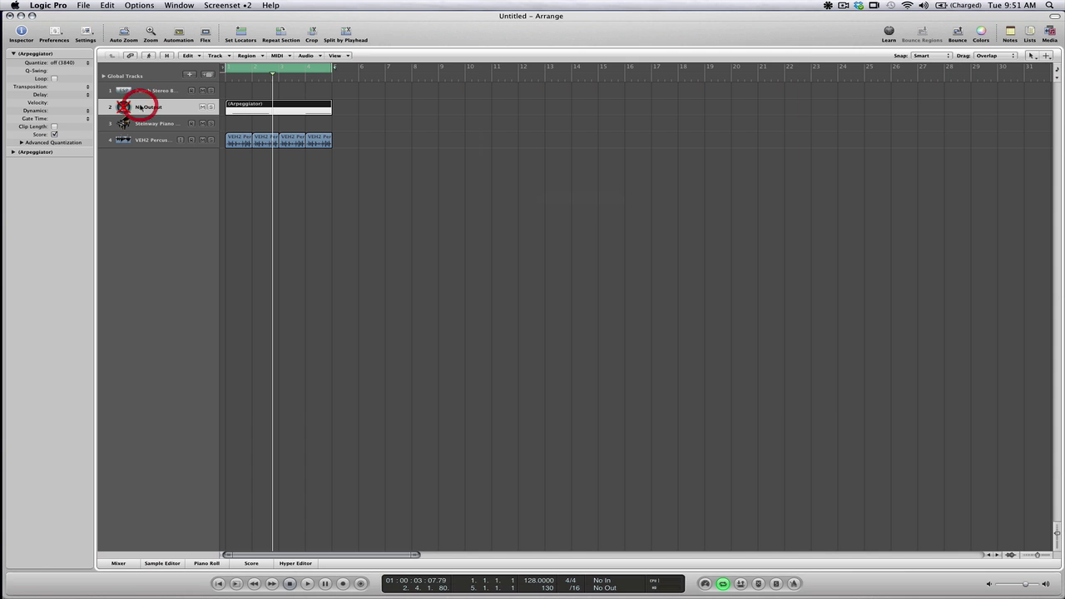
{"action": "key", "text": "BackSpace"}
{"action": "key", "text": "BackSpace"}
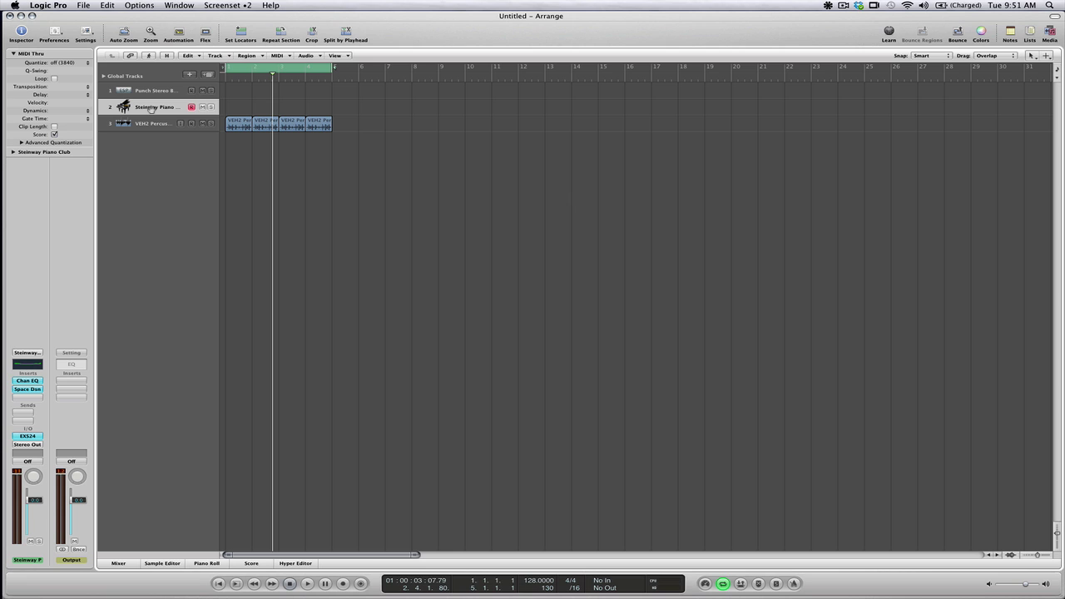
- In the Environment's Click & Ports layer, add a Cable Switcher fader and place it below the Input Notes keyboard
{"action": "key", "text": "3"}
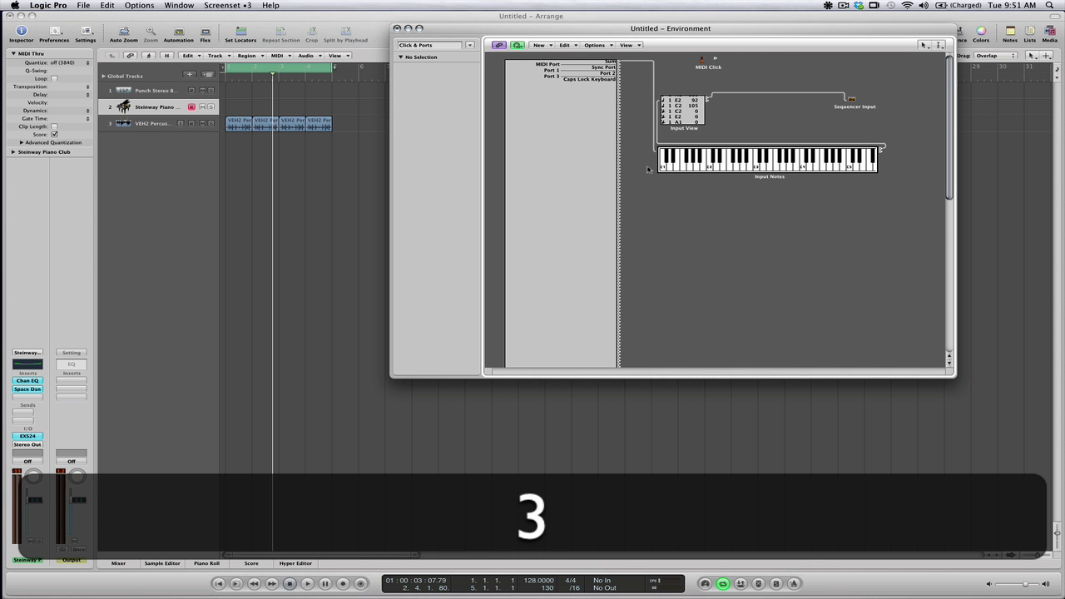
{"action": "left_click", "coordinate": [470, 46]}
{"action": "left_click", "coordinate": [421, 61]}
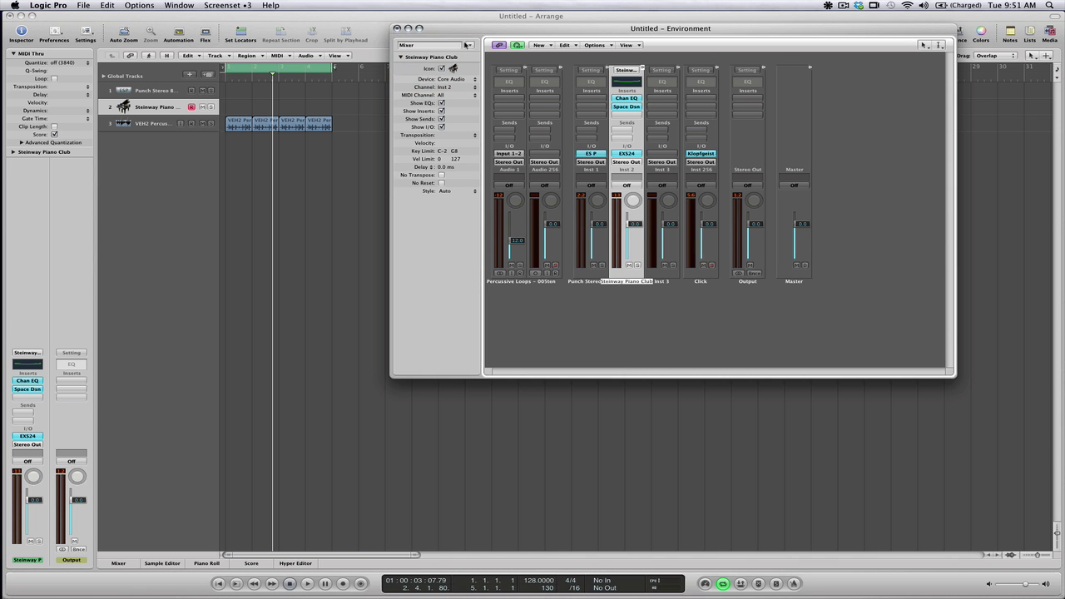
{"action": "left_click", "coordinate": [470, 46]}
{"action": "left_click", "coordinate": [424, 29]}
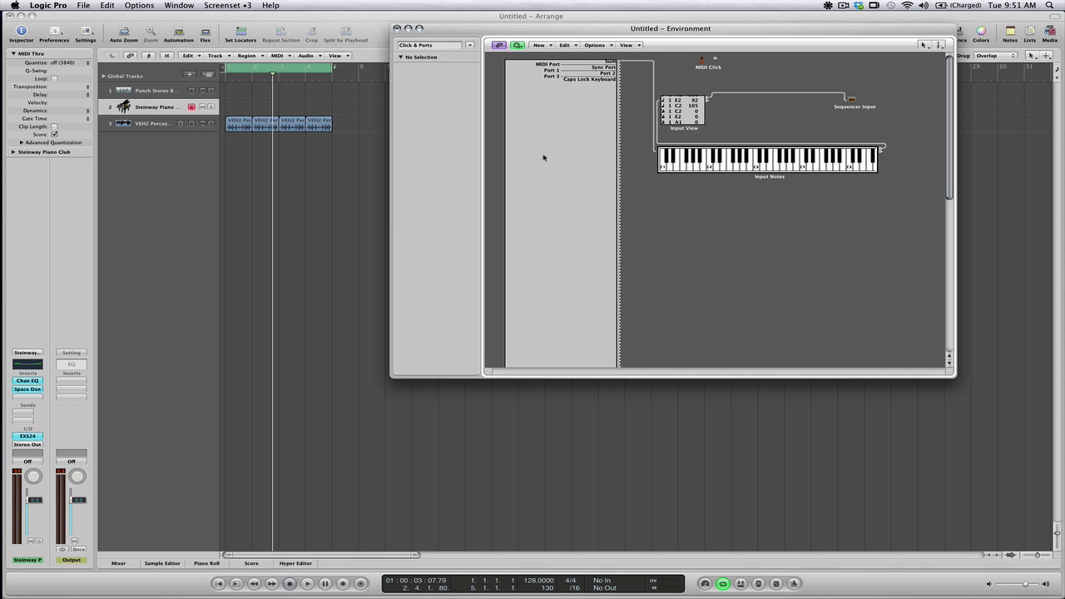
{"action": "left_click", "coordinate": [537, 46]}
{"action": "mouse_move", "coordinate": [557, 88]}
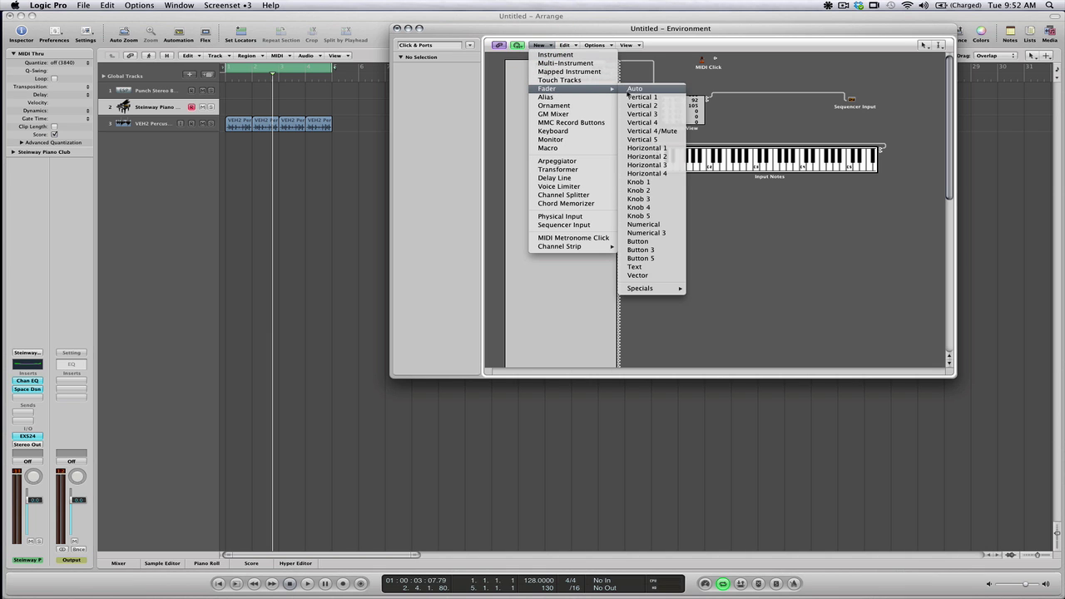
{"action": "mouse_move", "coordinate": [656, 289]}
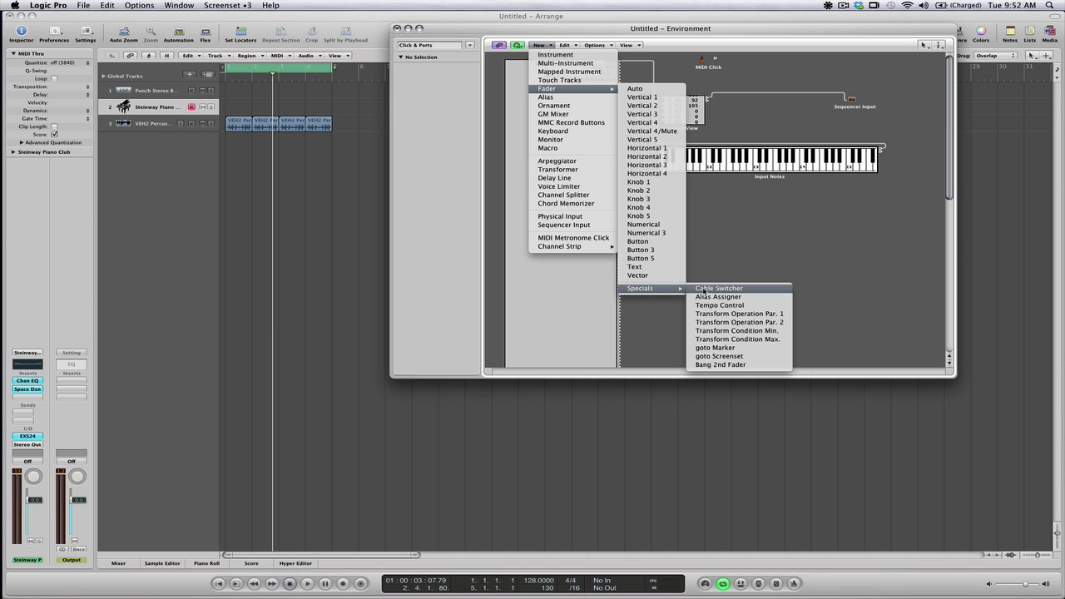
{"action": "left_click", "coordinate": [703, 289]}
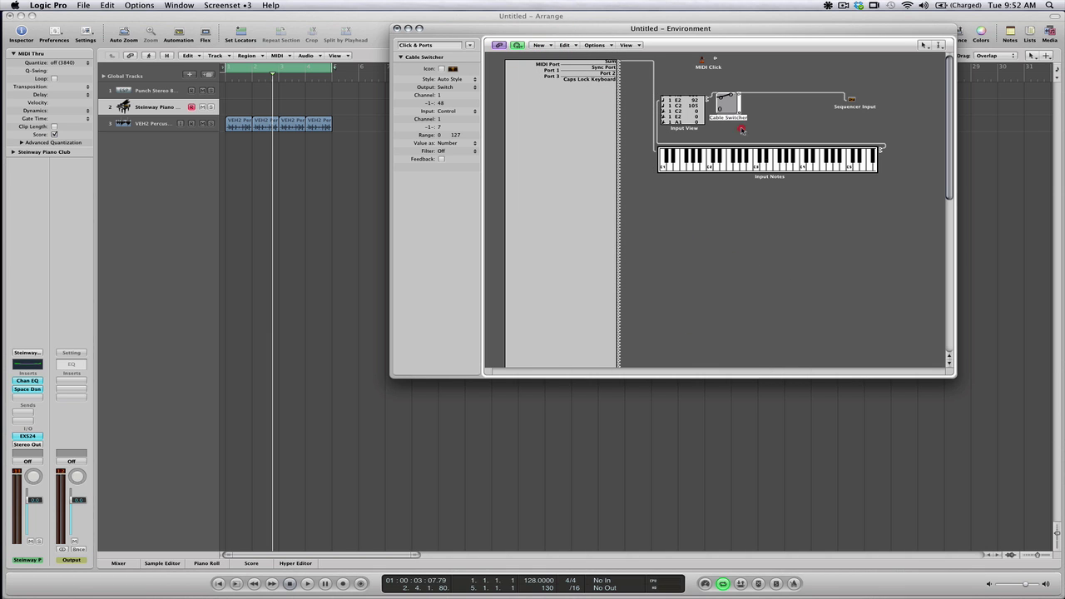
{"action": "left_click_drag", "start_coordinate": [741, 130], "coordinate": [840, 244]}
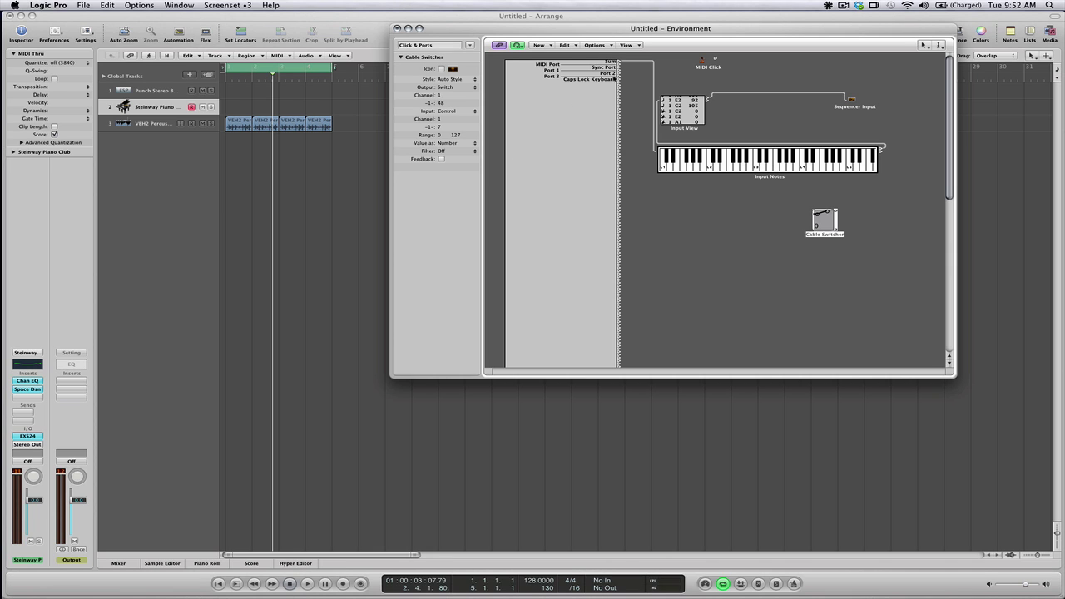
- Play test notes on the Input Notes keyboard and with Musical Typing to check the incoming MIDI signal
{"action": "left_click", "coordinate": [680, 167]}
{"action": "left_click", "coordinate": [680, 167]}
{"action": "key", "text": "Caps_Lock"}
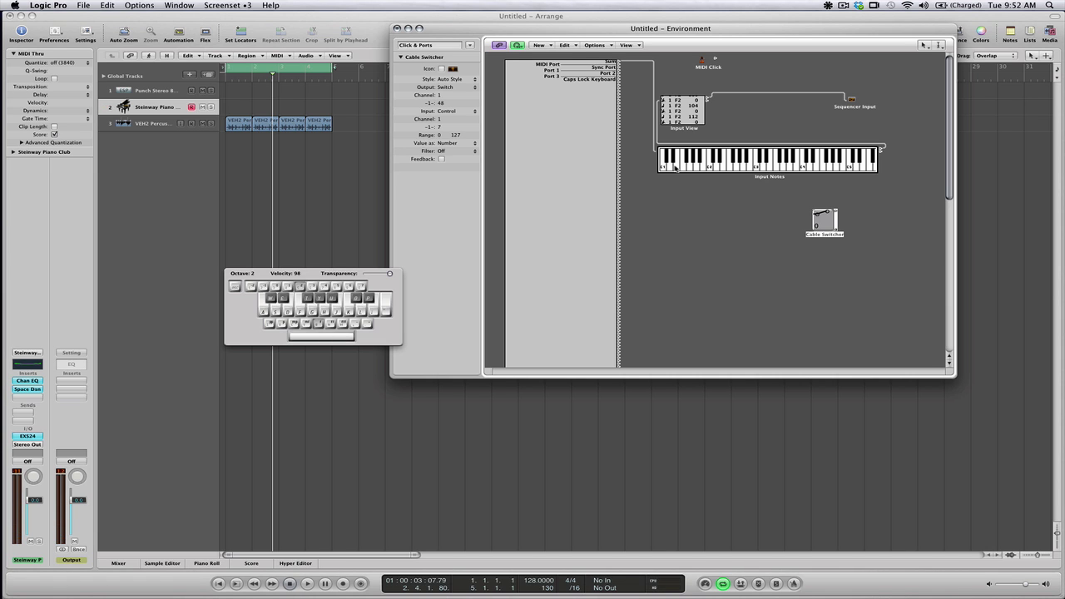
{"action": "key", "text": "a"}
{"action": "key", "text": "a"}
{"action": "key", "text": "Caps_Lock"}
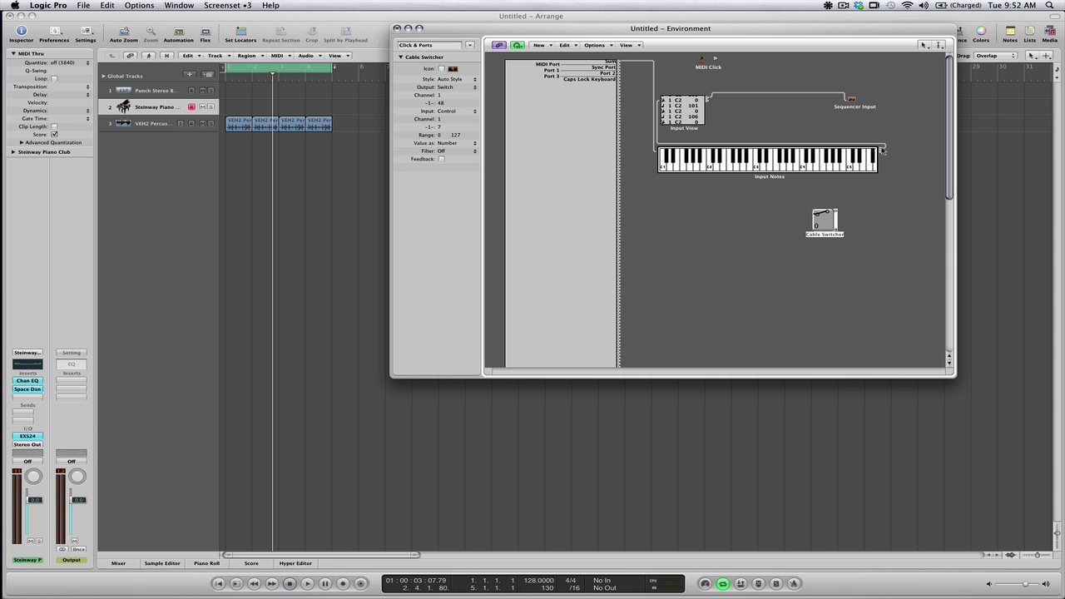
- Reroute the Input Notes output into the Cable Switcher and cable the switcher's first output to Input View
{"action": "left_click_drag", "start_coordinate": [882, 151], "coordinate": [836, 214]}
{"action": "left_click", "coordinate": [850, 199]}
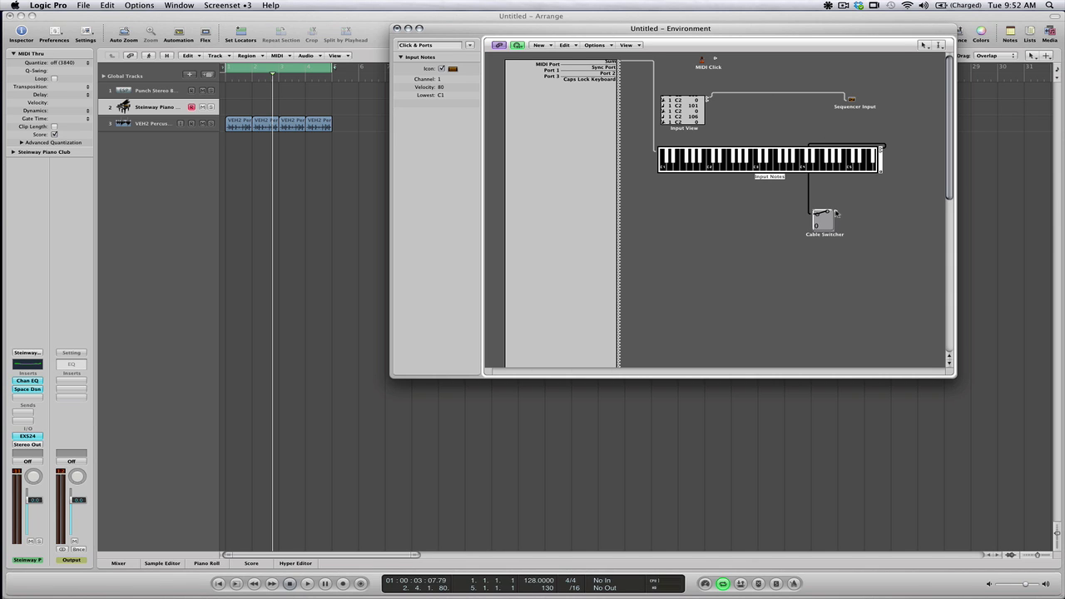
{"action": "left_click_drag", "start_coordinate": [836, 214], "coordinate": [696, 101]}
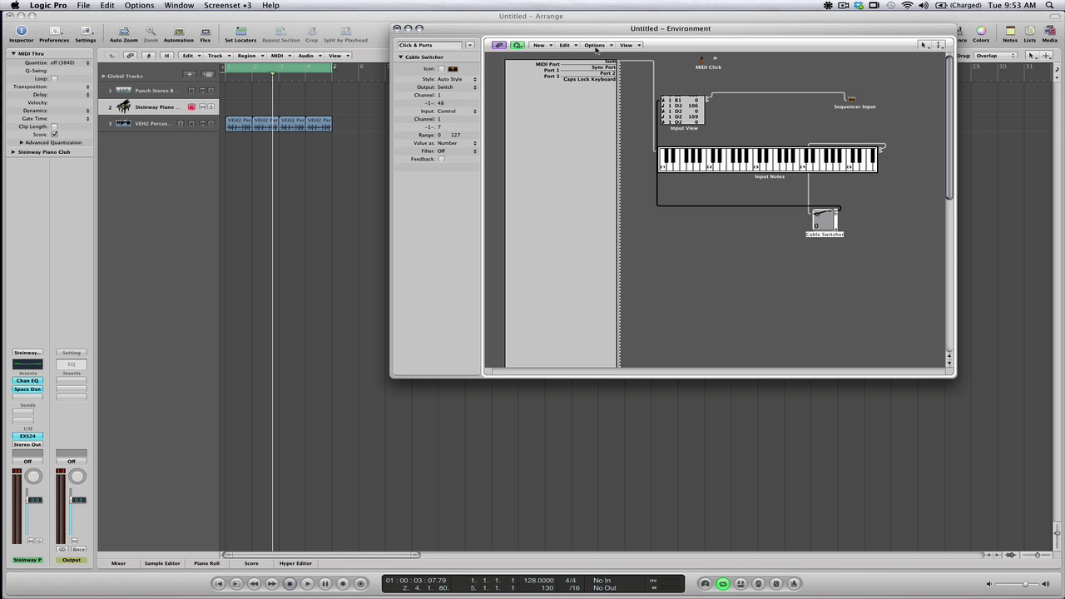
- Add an Arpeggiator below the keyboard and cable it between the Cable Switcher's second output and Input View
{"action": "left_click", "coordinate": [548, 44]}
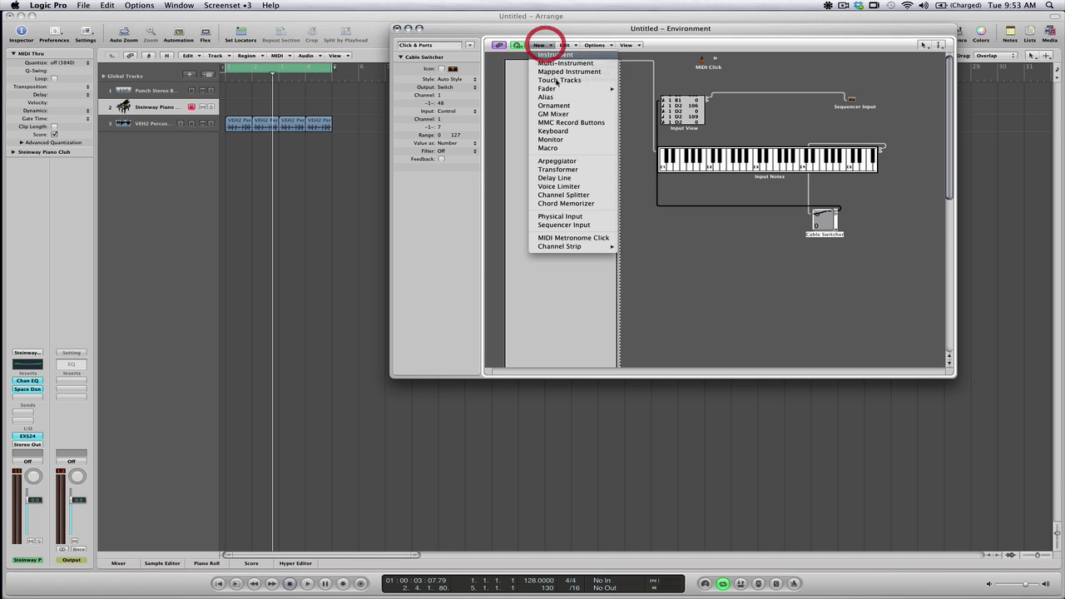
{"action": "left_click", "coordinate": [556, 161]}
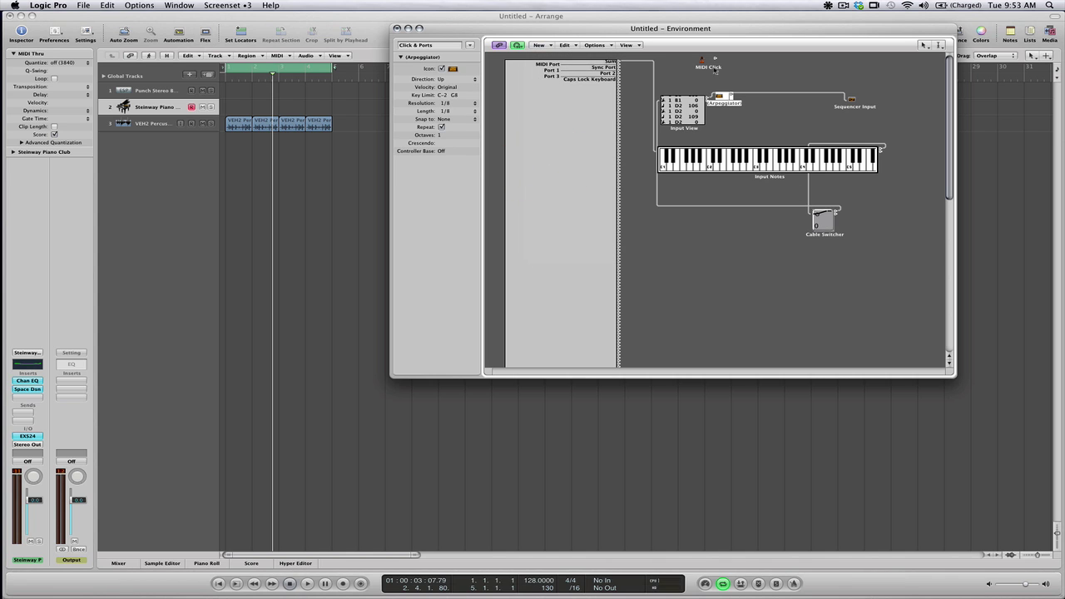
{"action": "left_click_drag", "start_coordinate": [725, 102], "coordinate": [758, 285]}
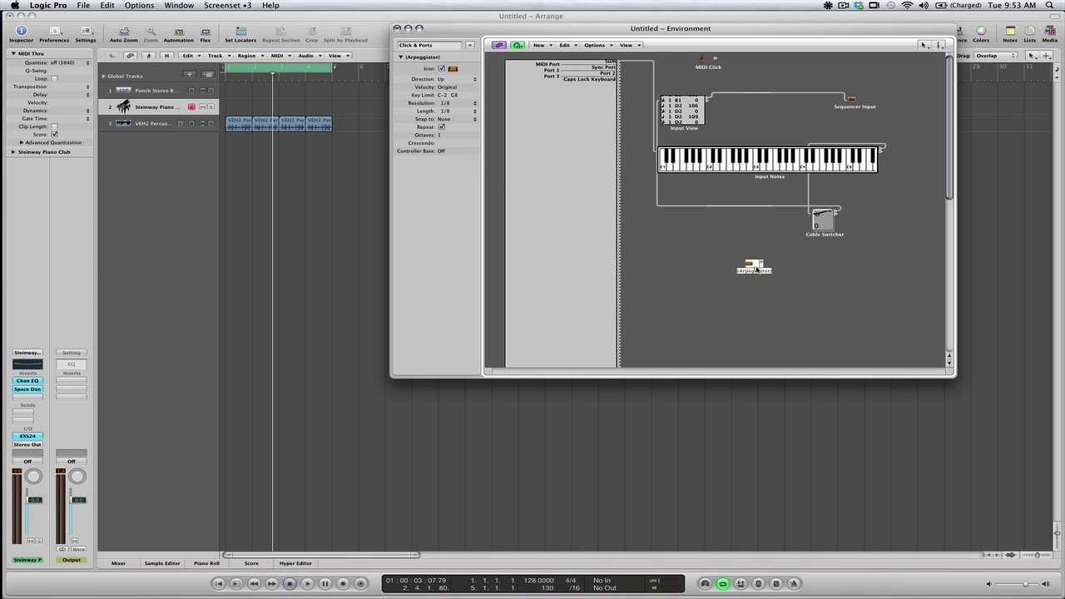
{"action": "left_click_drag", "start_coordinate": [837, 214], "coordinate": [677, 105]}
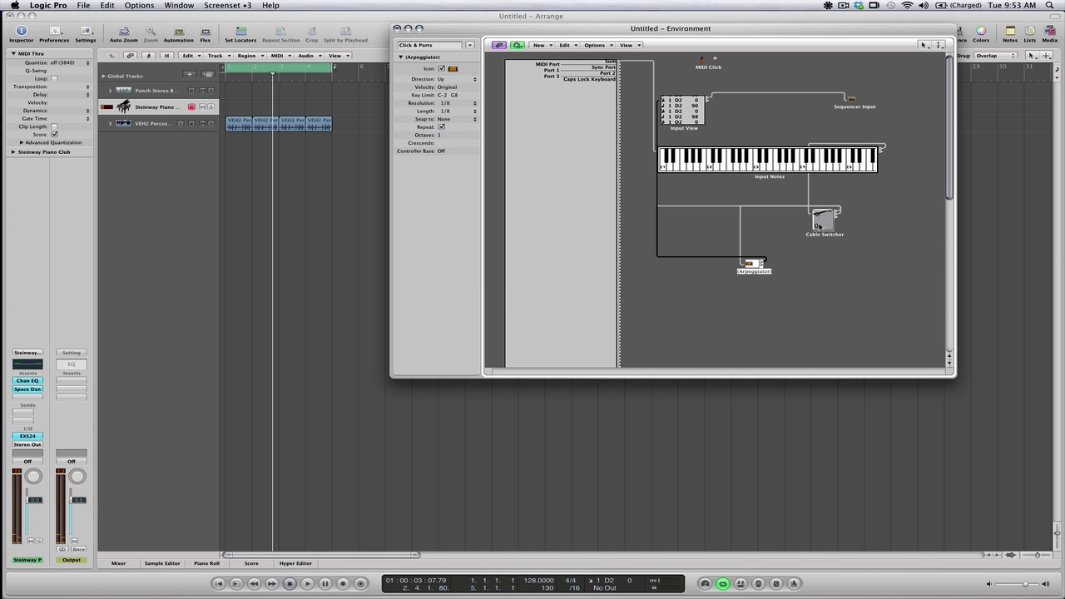
- Toggle the Cable Switcher to its arpeggiator output and play the loop to try it on the Steinway Piano track
{"action": "key", "text": "space"}
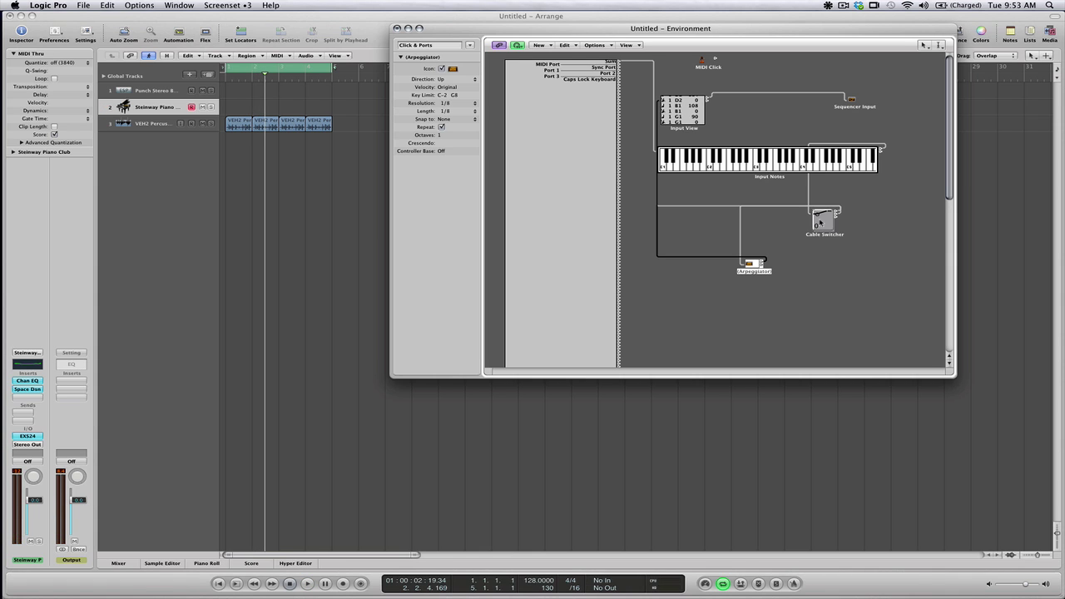
{"action": "left_click", "coordinate": [820, 219]}
{"action": "key", "text": "space"}
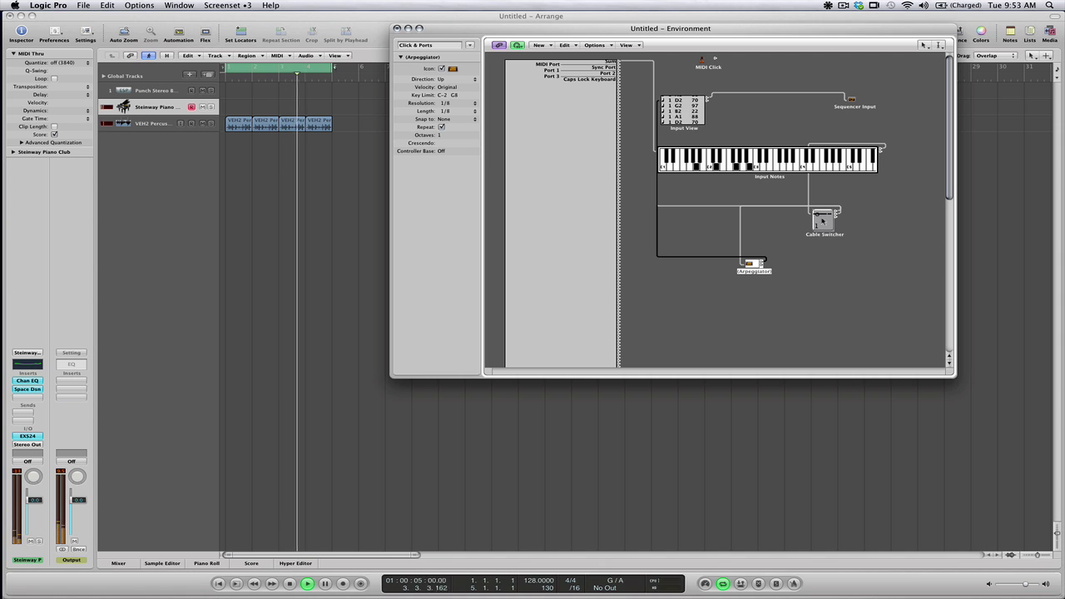
- Stop the loop playback and record an arpeggiated part of about three bars on the Steinway Piano track
{"action": "key", "text": "0"}
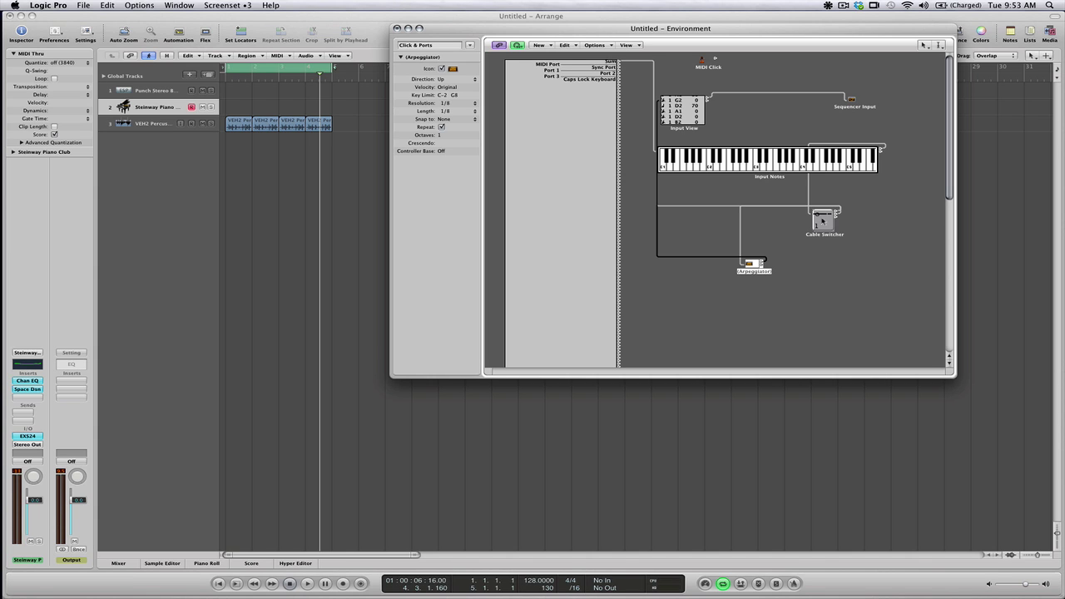
{"action": "key", "text": "r"}
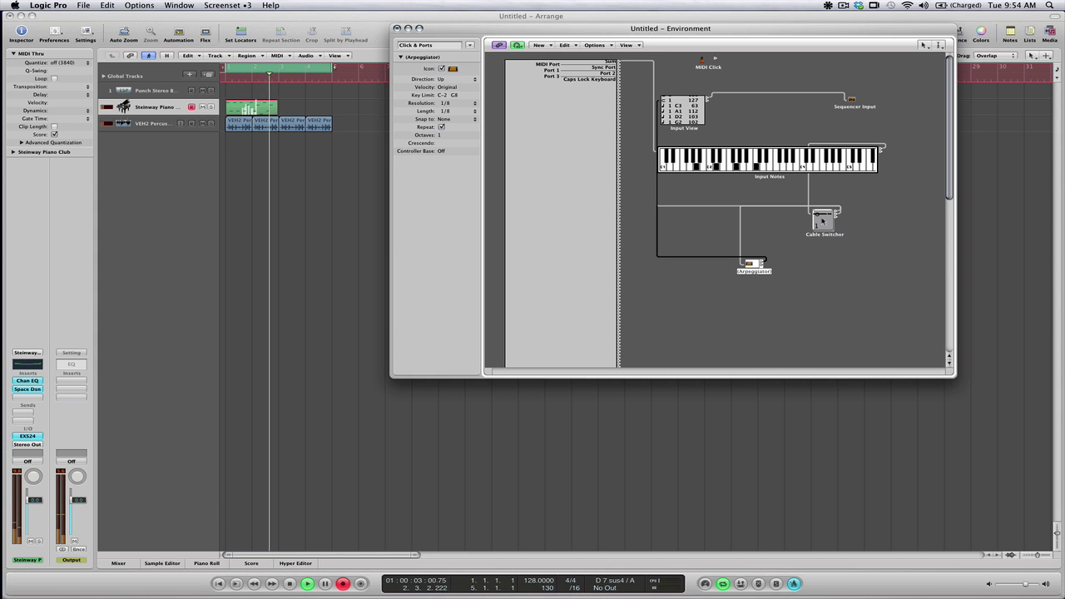
{"action": "key", "text": "0"}
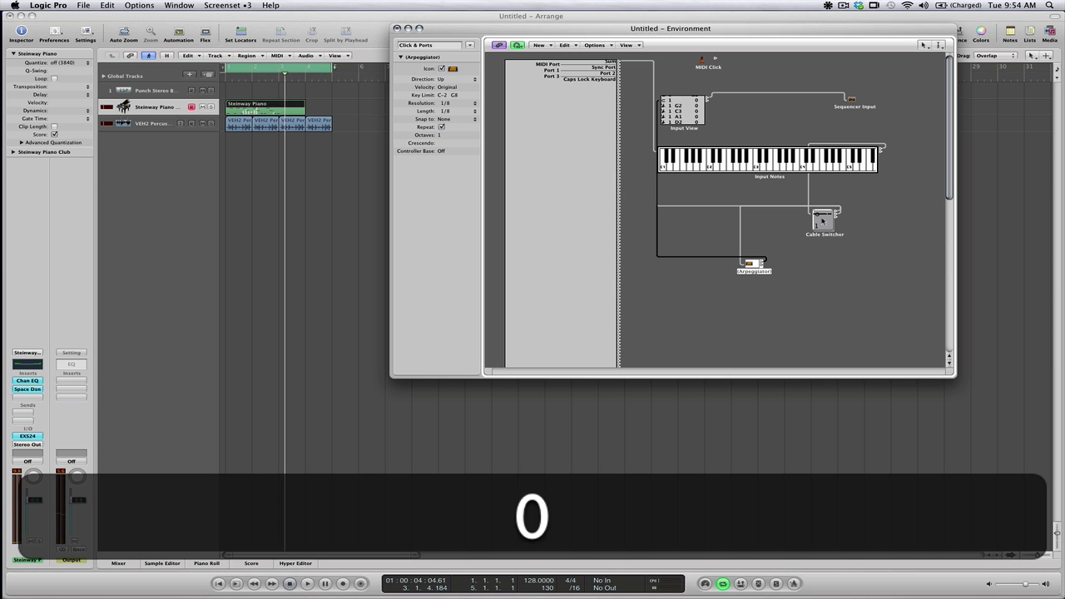
- Switch to screenset 1 and open the recorded Steinway Piano region in the Piano Roll to inspect its notes
{"action": "key", "text": "1"}
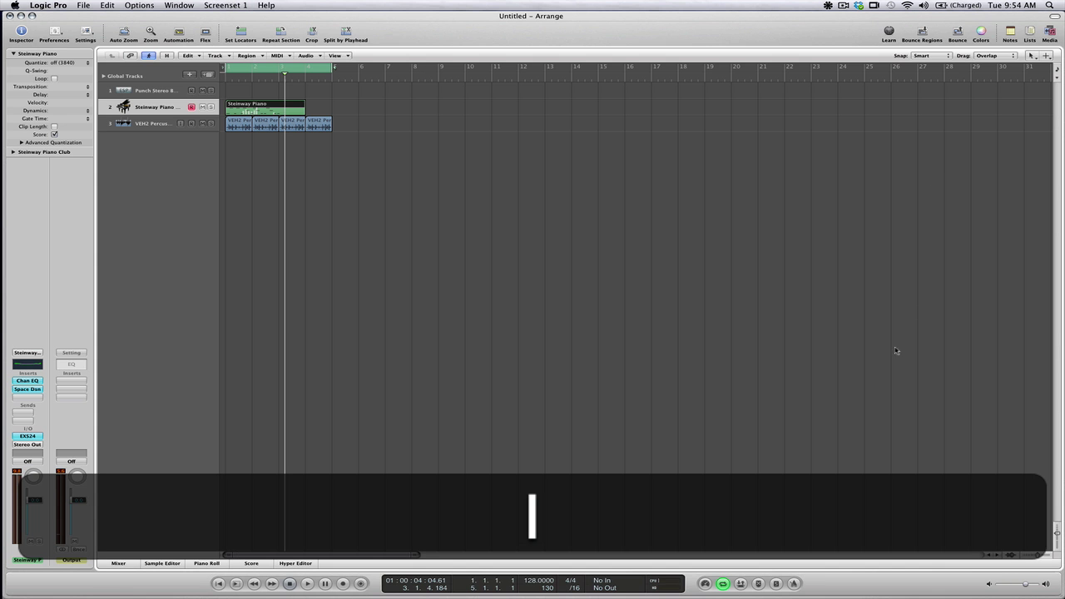
{"action": "double_click", "coordinate": [278, 108]}
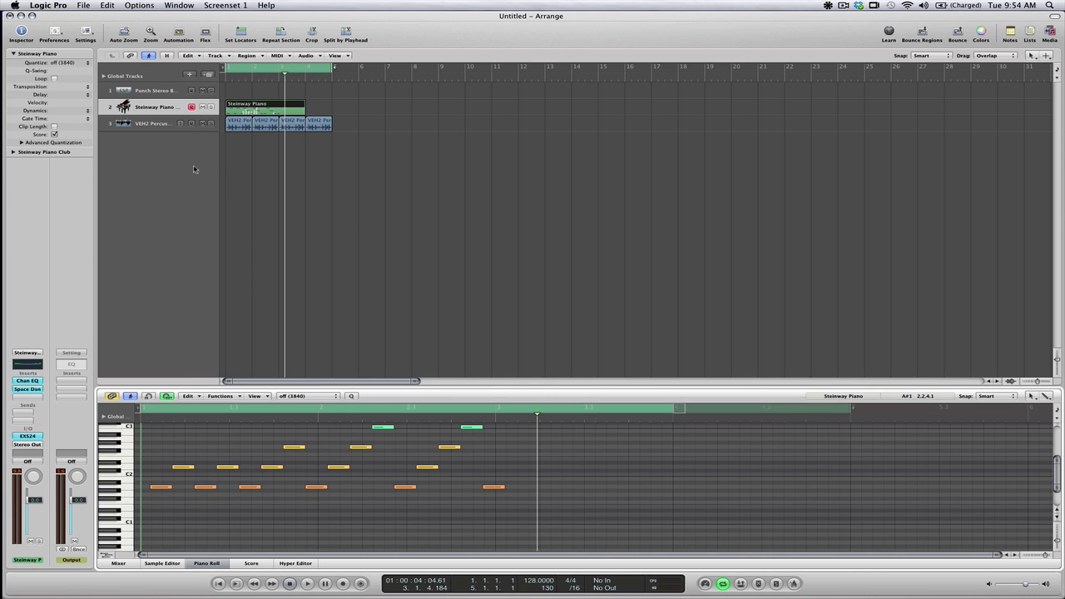
{"action": "scroll", "coordinate": [350, 526], "scroll_direction": "up", "scroll_amount": 2}
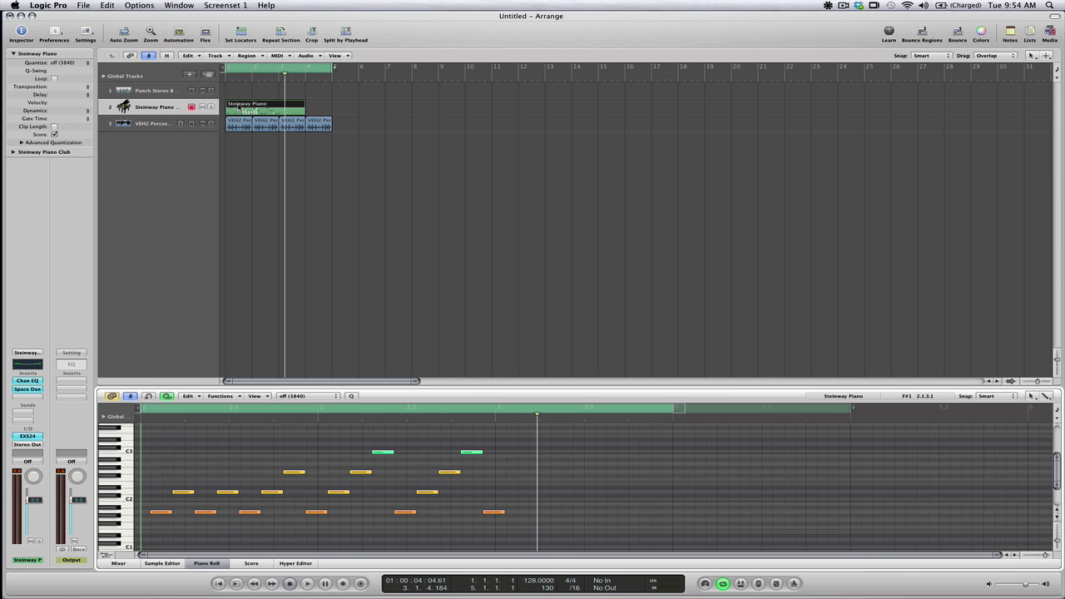
- Copy the Steinway Piano region onto track 1 and delete the notes above C2's row group from the original region
{"action": "mouse_move", "coordinate": [240, 106]}
{"action": "left_mouse_down"}
{"action": "mouse_move", "coordinate": [241, 93]}
{"action": "mouse_move", "coordinate": [240, 106]}
{"action": "left_mouse_up"}
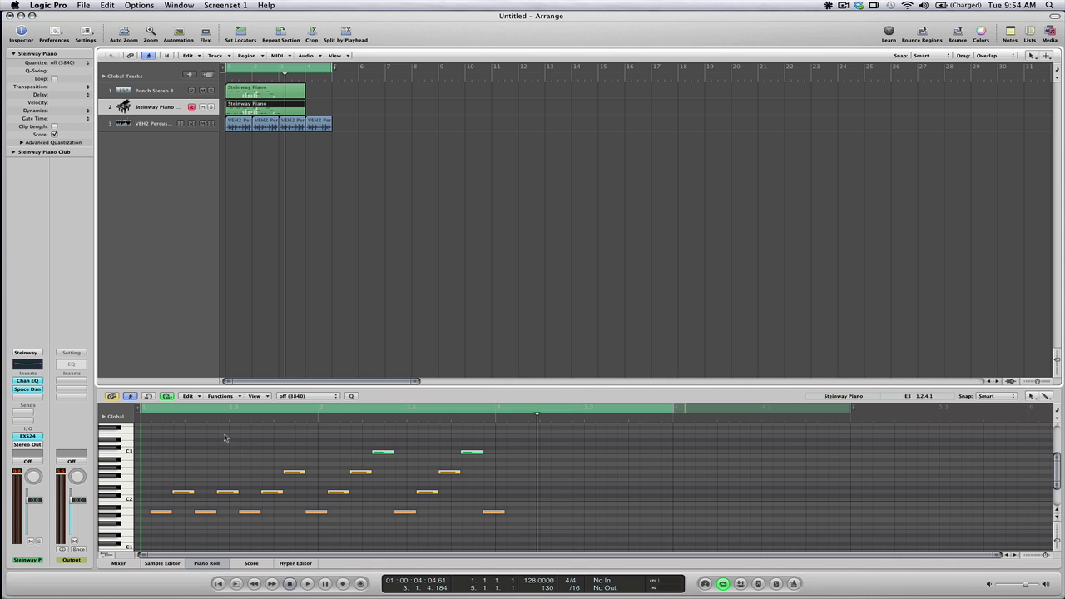
{"action": "left_click_drag", "start_coordinate": [222, 432], "coordinate": [509, 478]}
{"action": "key", "text": "BackSpace"}
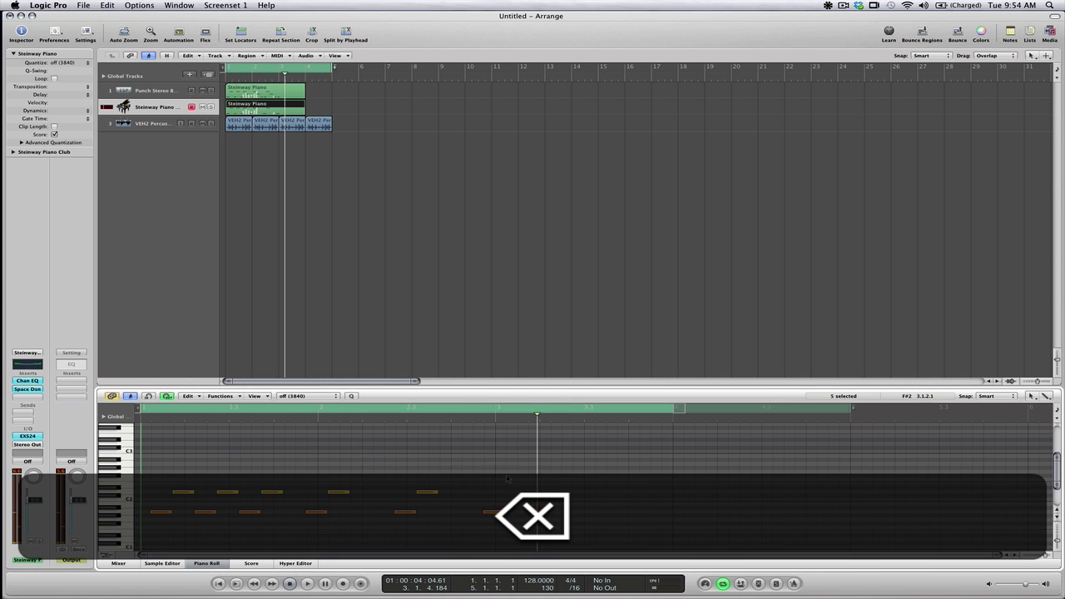
- Delete the two lowest rows of notes from the copied region on track 1 and play back the split parts
{"action": "left_click", "coordinate": [271, 93]}
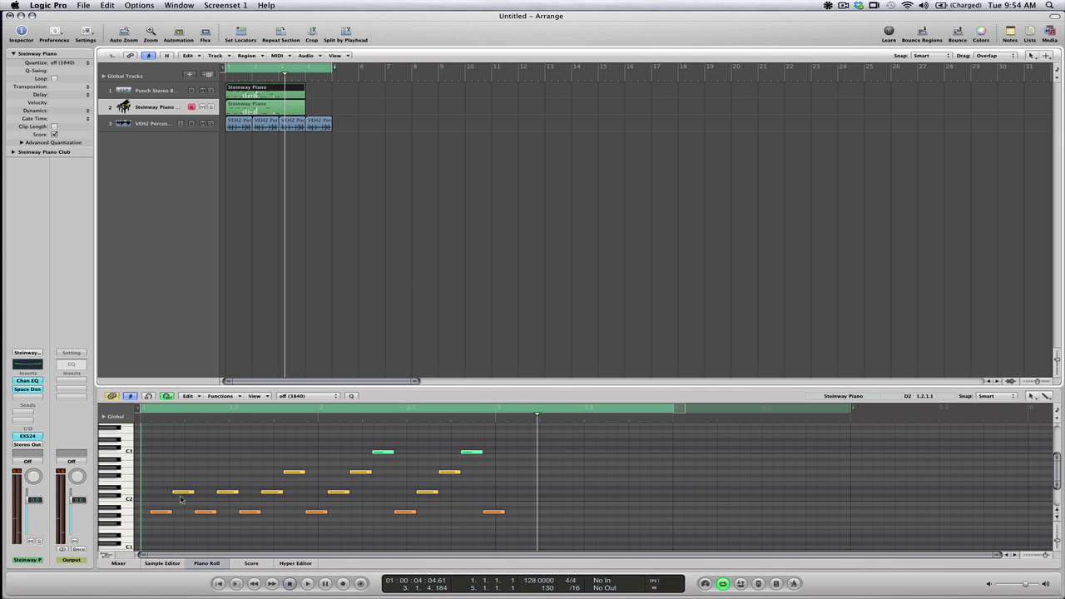
{"action": "left_click_drag", "start_coordinate": [155, 479], "coordinate": [503, 536]}
{"action": "key", "text": "BackSpace"}
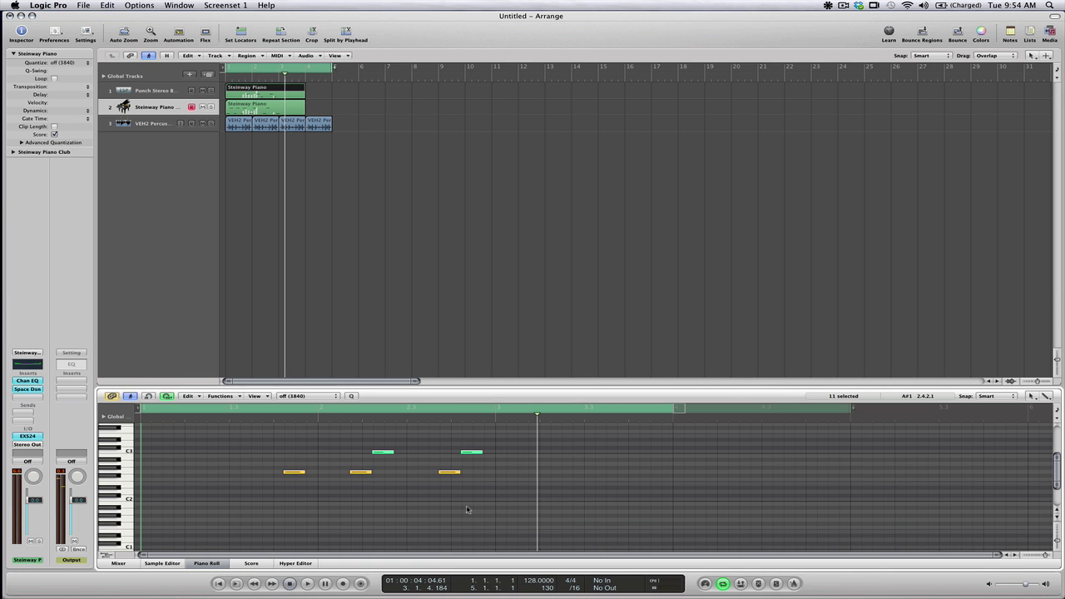
{"action": "key", "text": "space"}
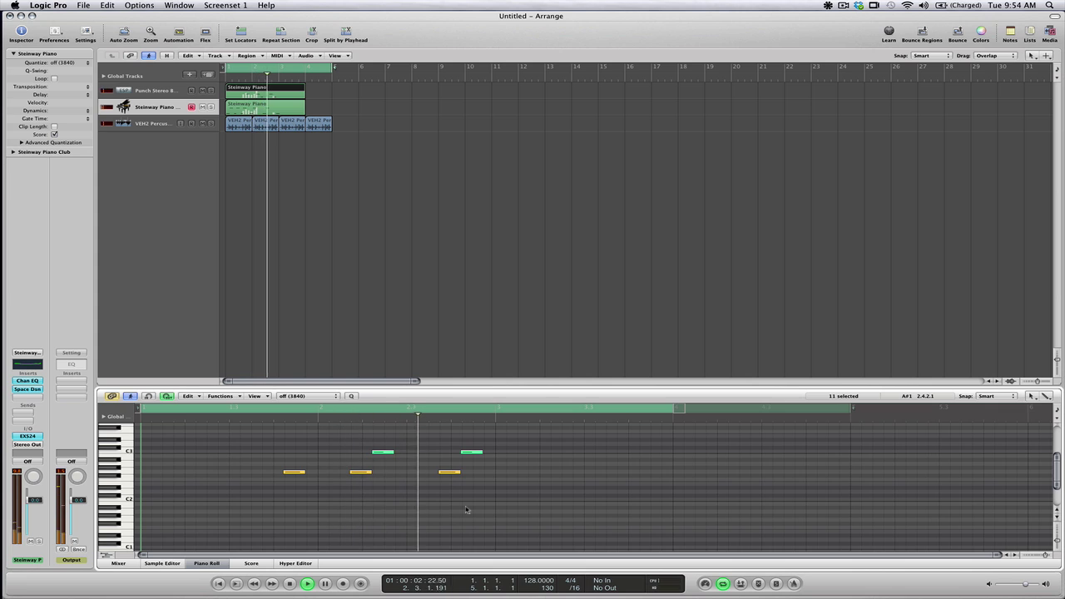
{"action": "key", "text": "space"}
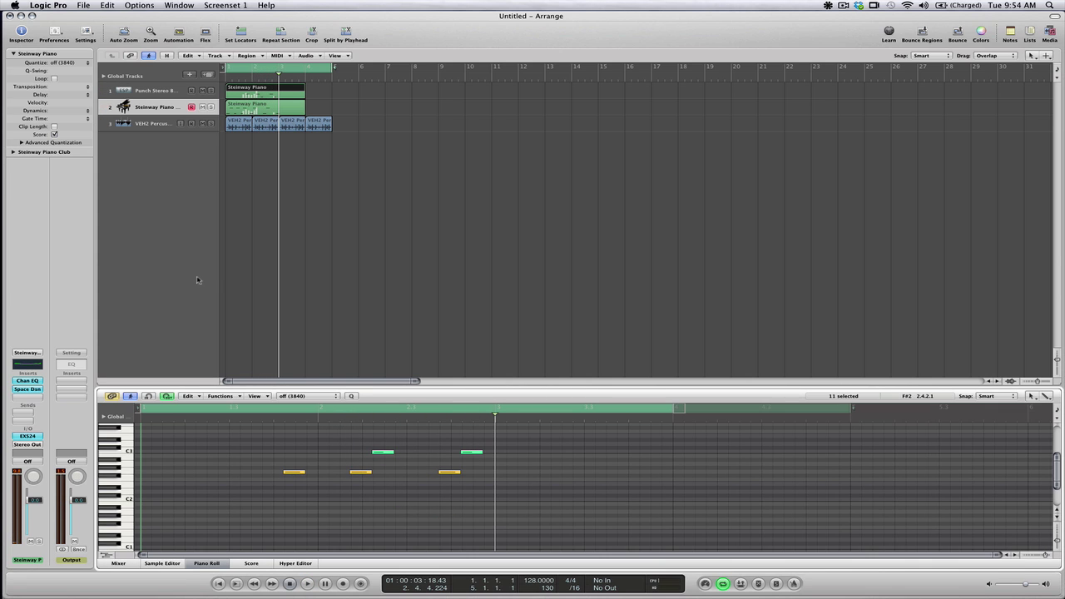
- Return to the Environment in screenset 3 and cycle the Cable Switcher through its outputs to position 0
{"action": "key", "text": "3"}
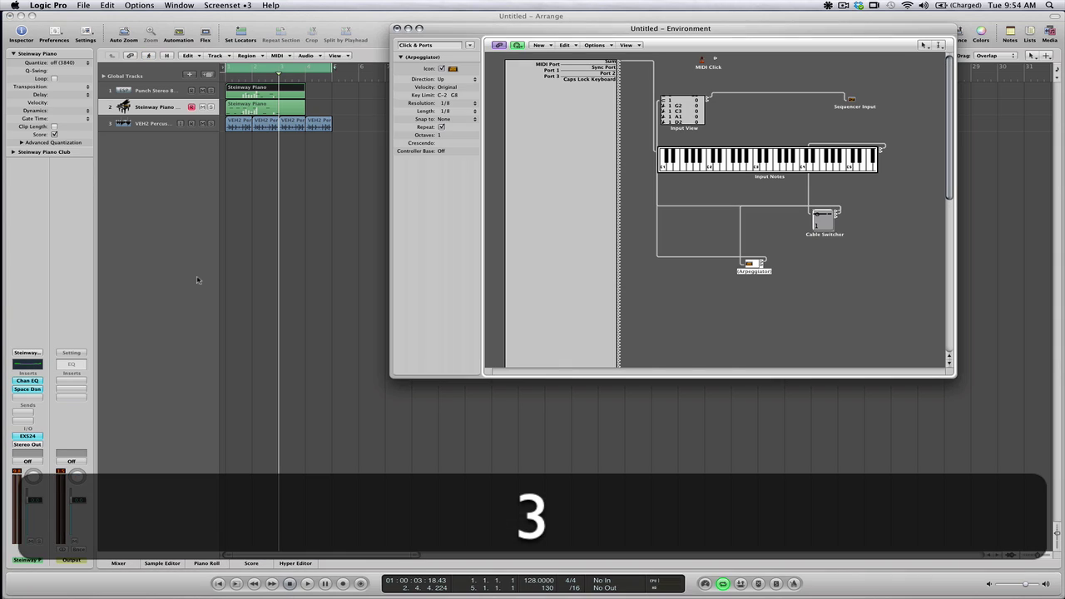
{"action": "left_click", "coordinate": [822, 218]}
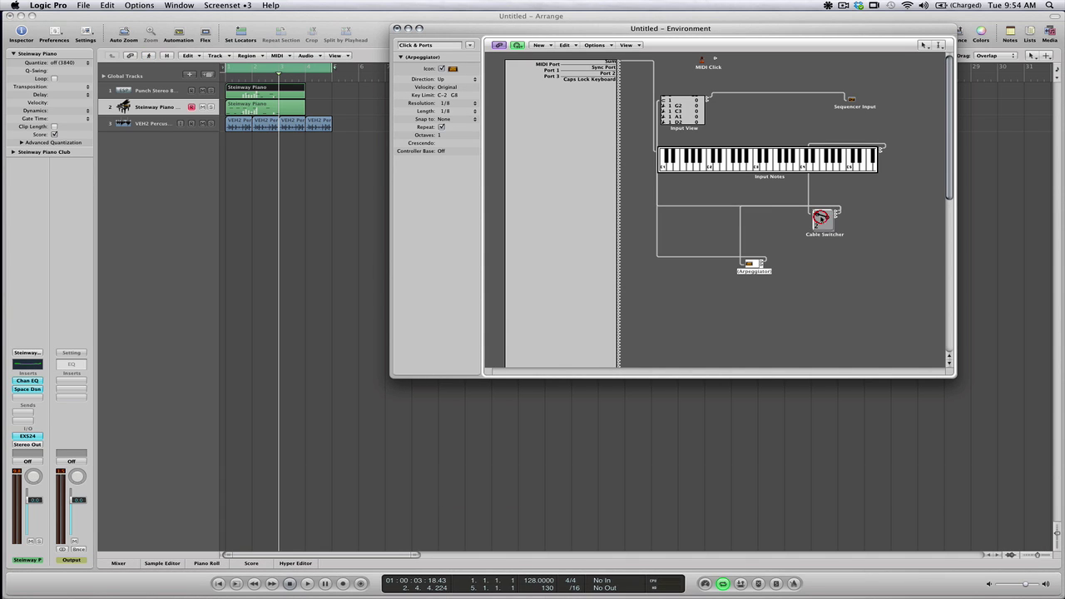
{"action": "left_click", "coordinate": [821, 218]}
{"action": "left_click", "coordinate": [821, 218]}
{"action": "left_click", "coordinate": [826, 219]}
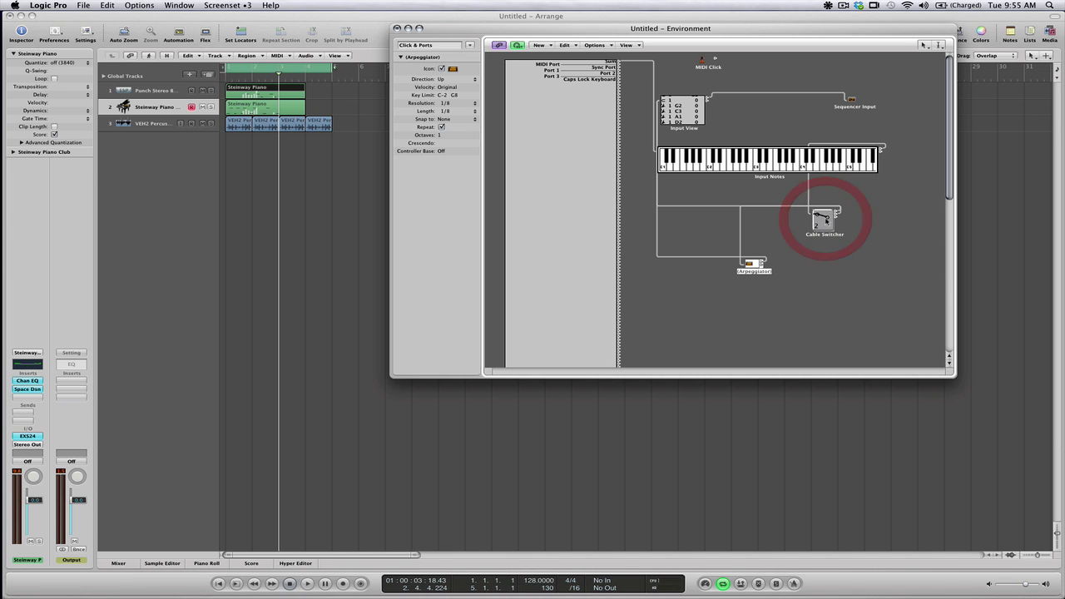
{"action": "left_click", "coordinate": [825, 220]}
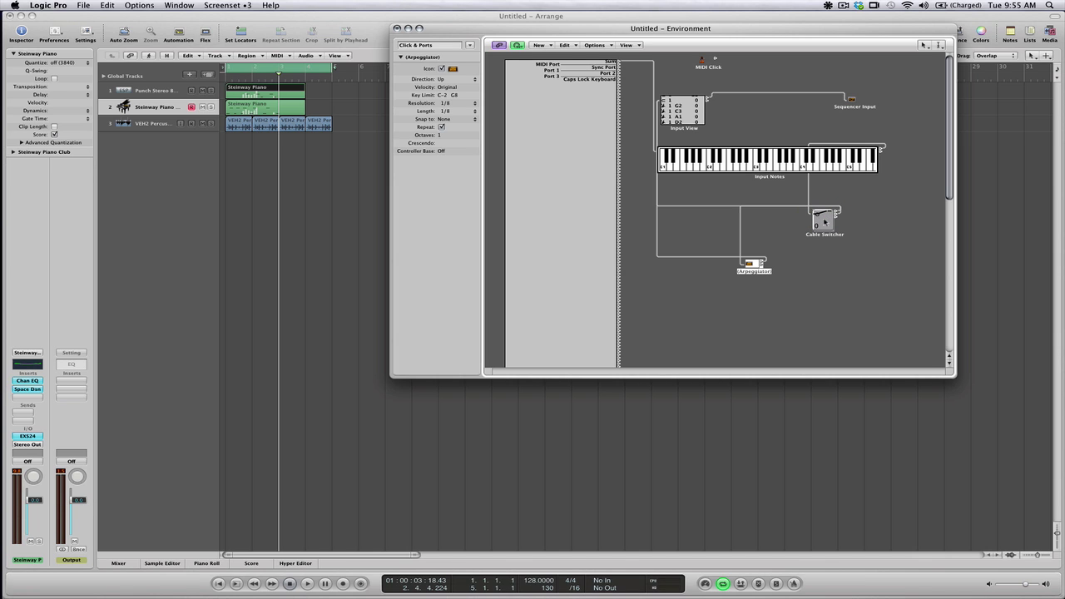